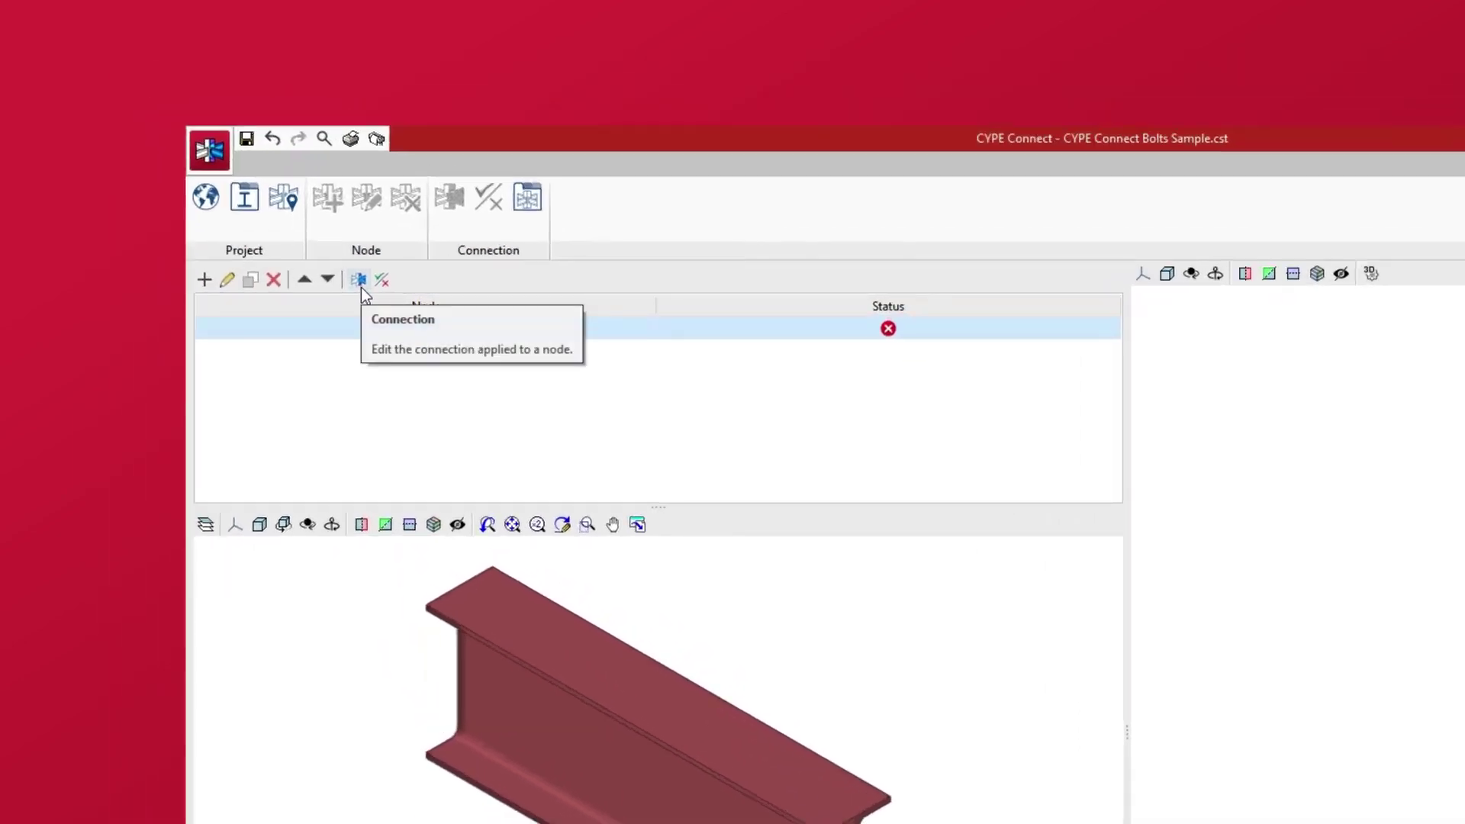
Open the node's connection and enable PLATE1, reference planes PLANE1 and PLANE2, and the three cuts applied to PLATE1
{"action": "left_click", "coordinate": [360, 282]}
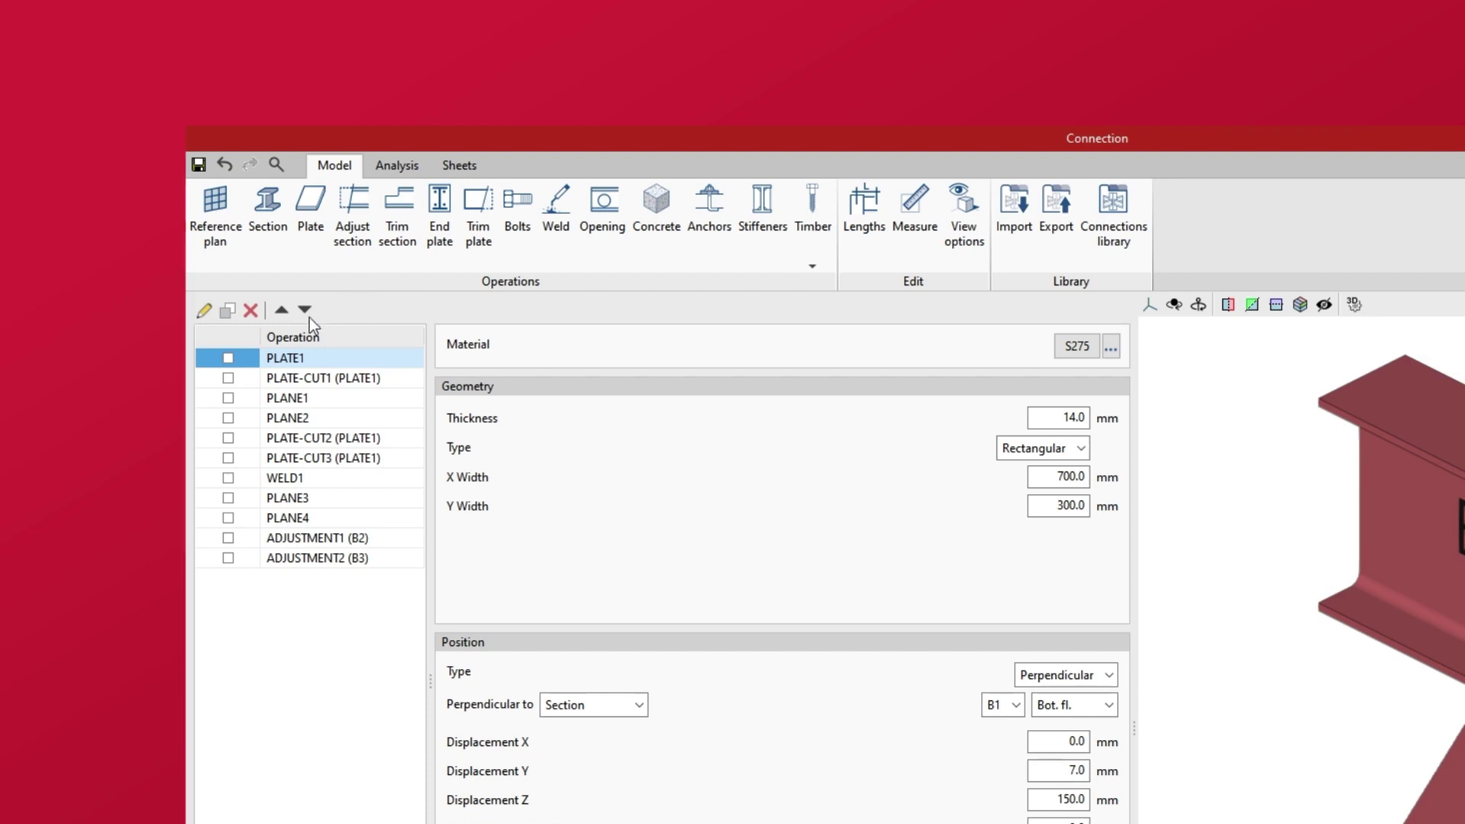
{"action": "left_click", "coordinate": [228, 358]}
{"action": "left_click", "coordinate": [228, 377]}
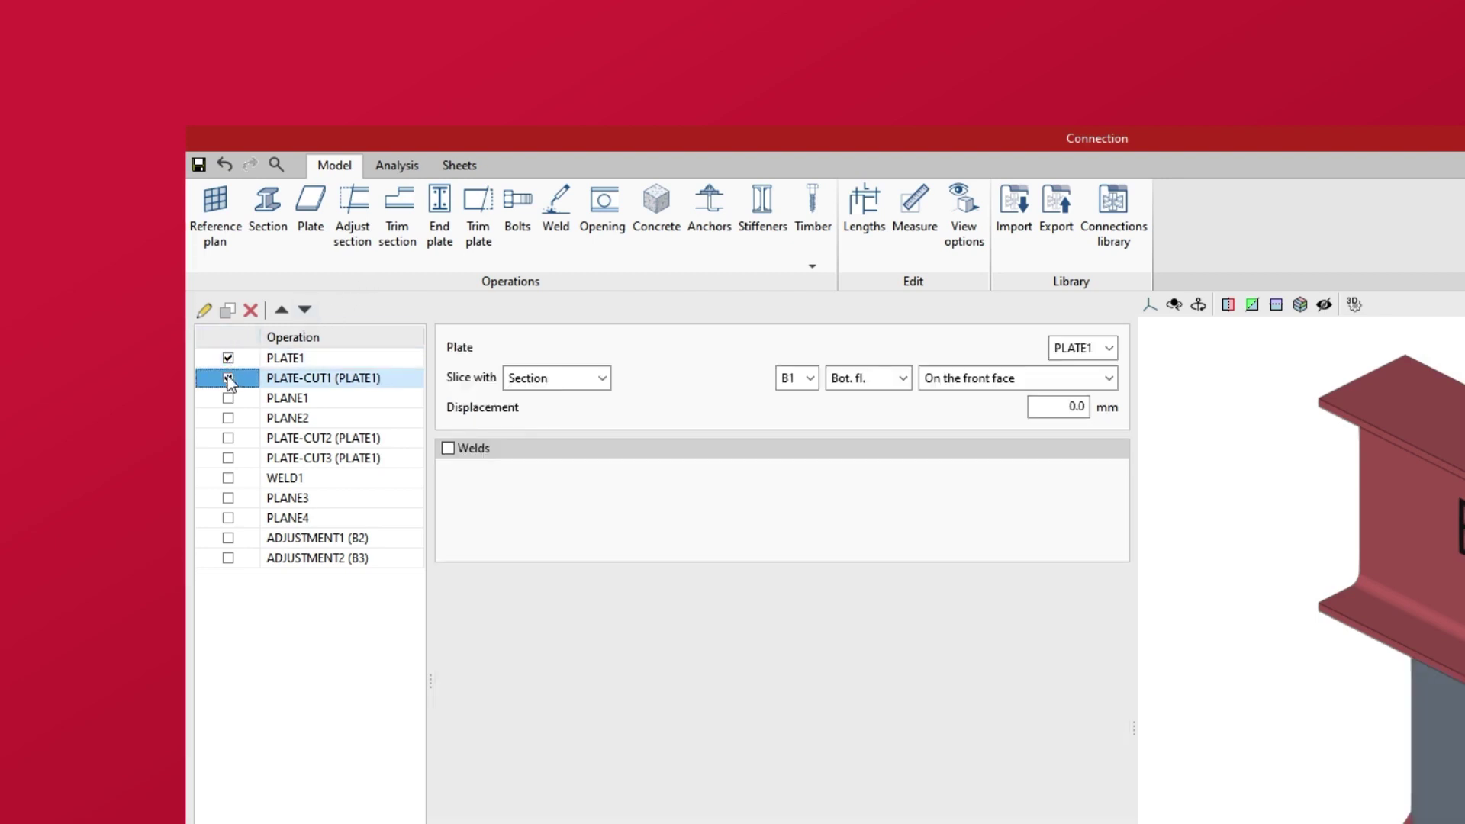
{"action": "left_click", "coordinate": [228, 397]}
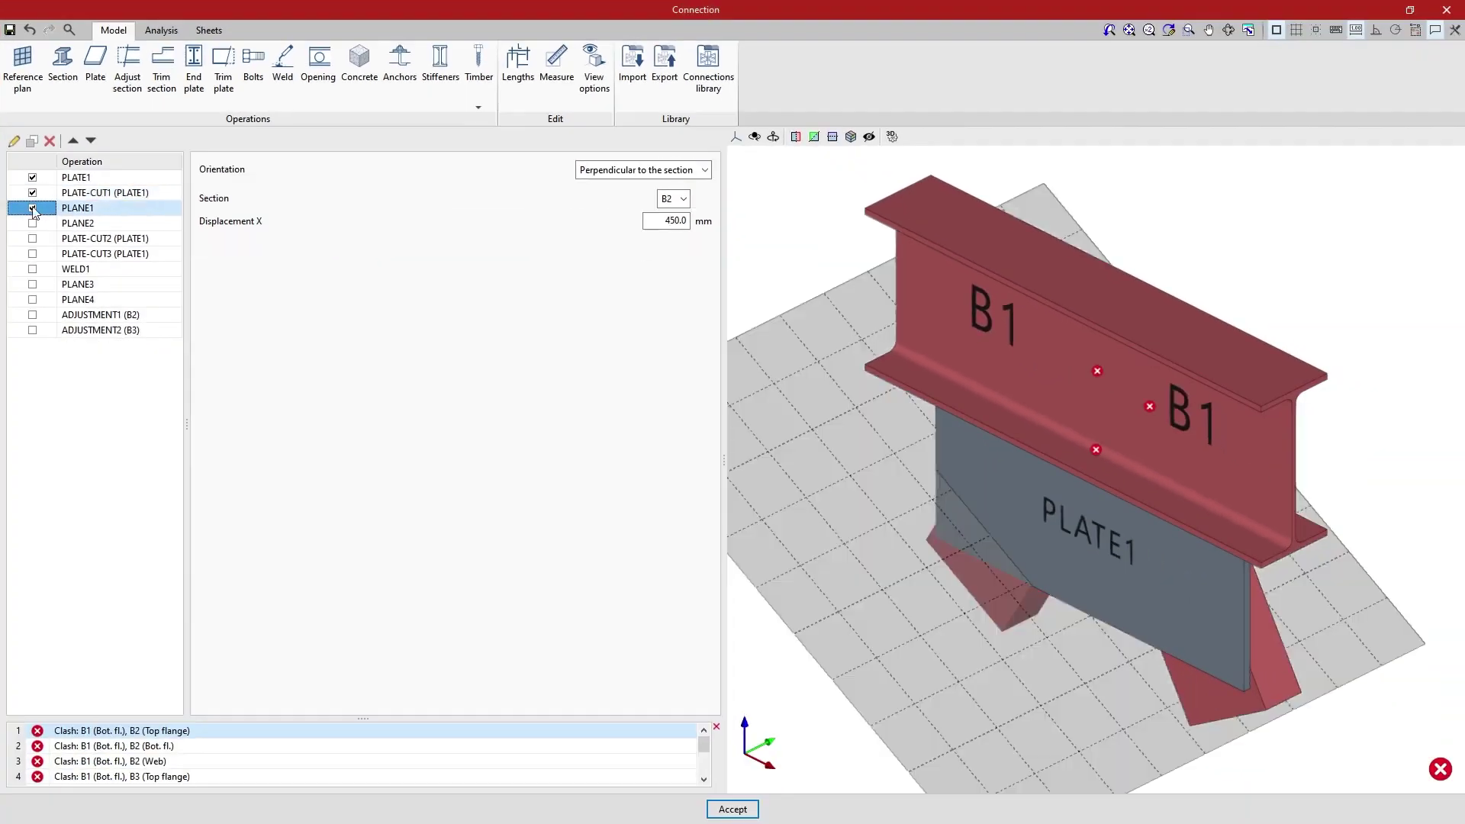
{"action": "left_click", "coordinate": [32, 223]}
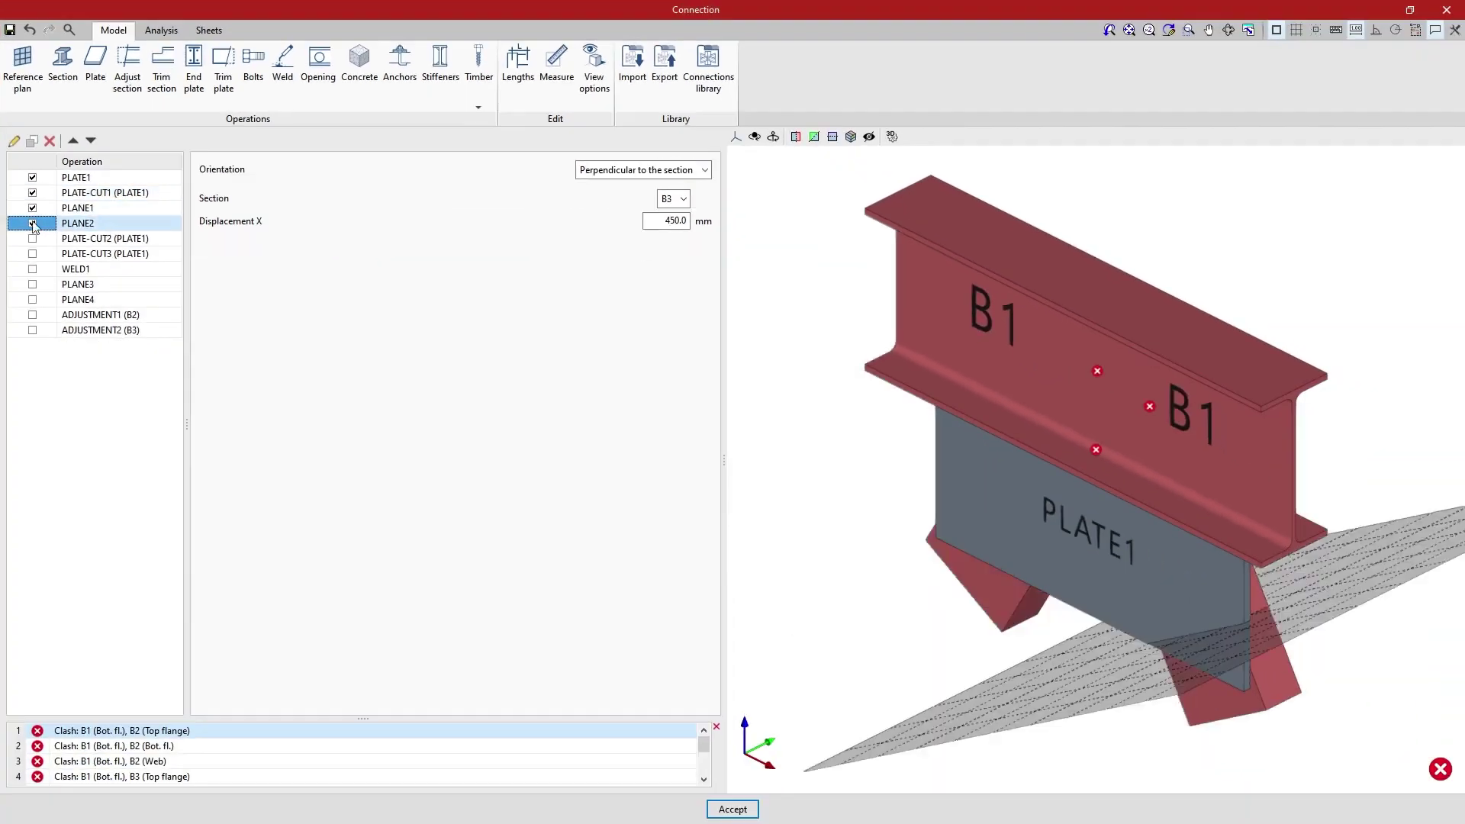
{"action": "left_click", "coordinate": [32, 238]}
{"action": "left_click", "coordinate": [32, 254]}
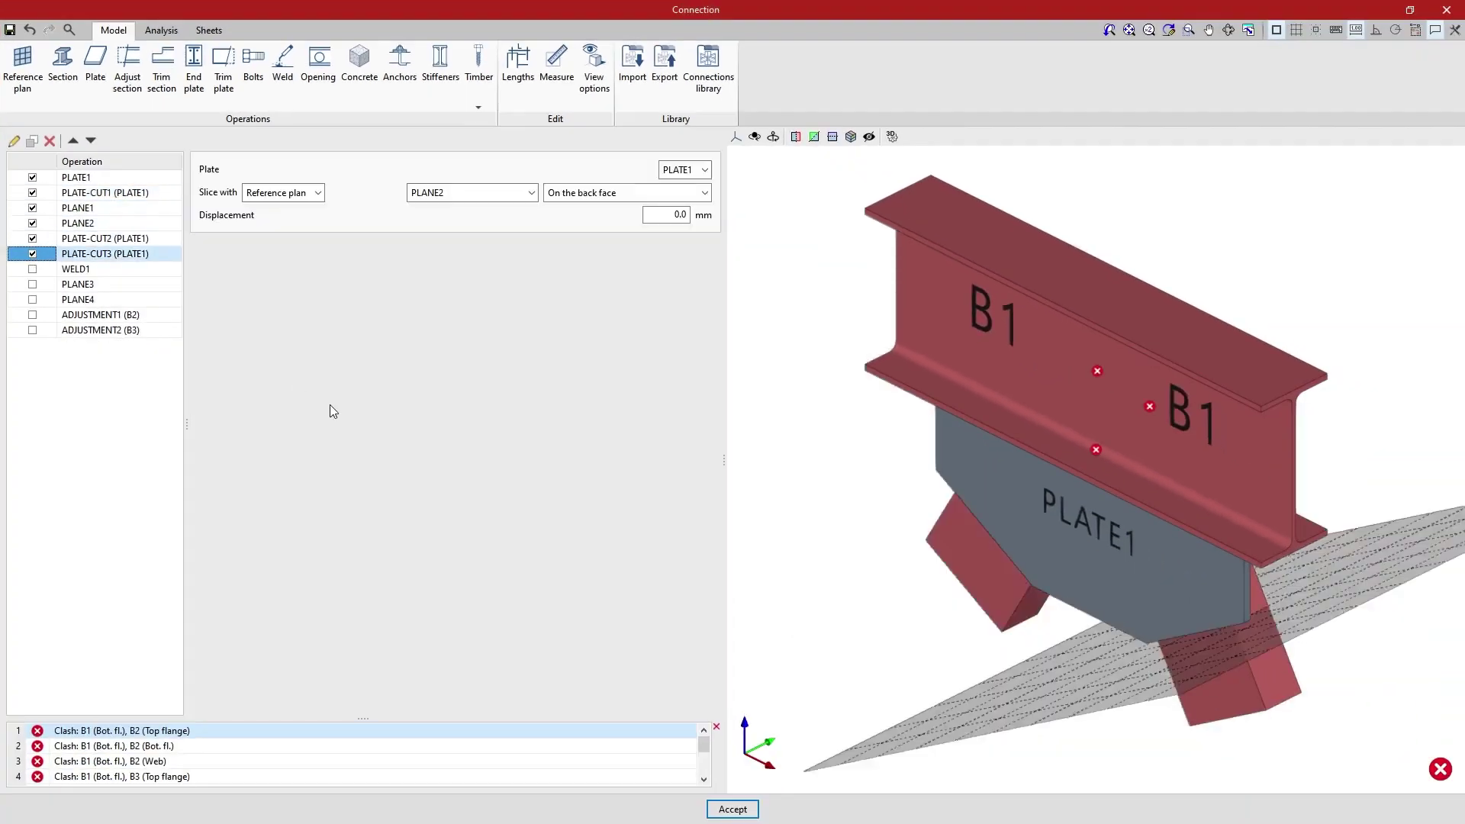
{"action": "right_click_drag", "start_coordinate": [817, 572], "coordinate": [822, 497]}
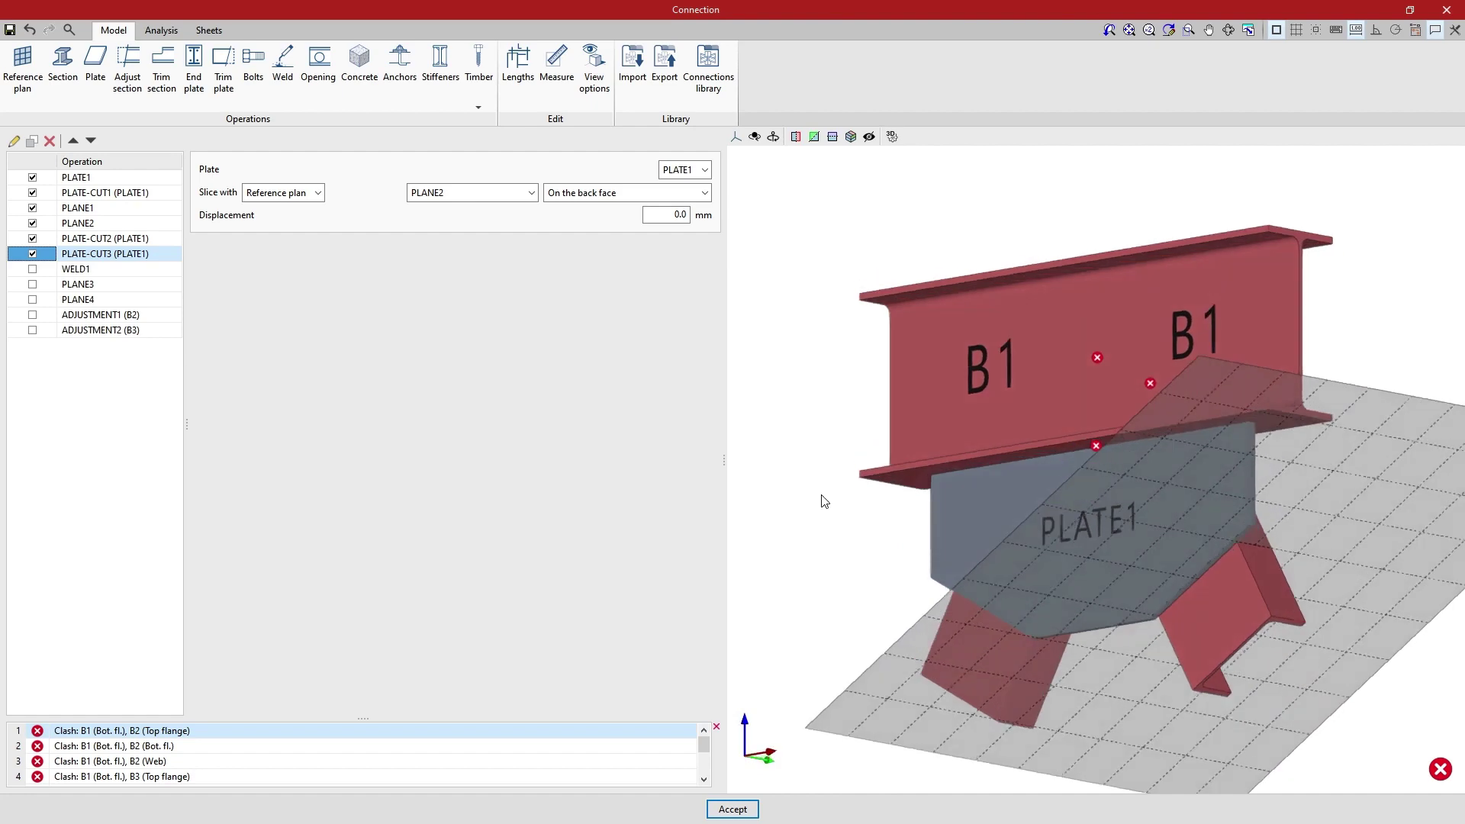
Enable WELD1, reference planes PLANE3 and PLANE4, and the adjustment operations for sections B2 and B3
{"action": "left_click", "coordinate": [32, 269]}
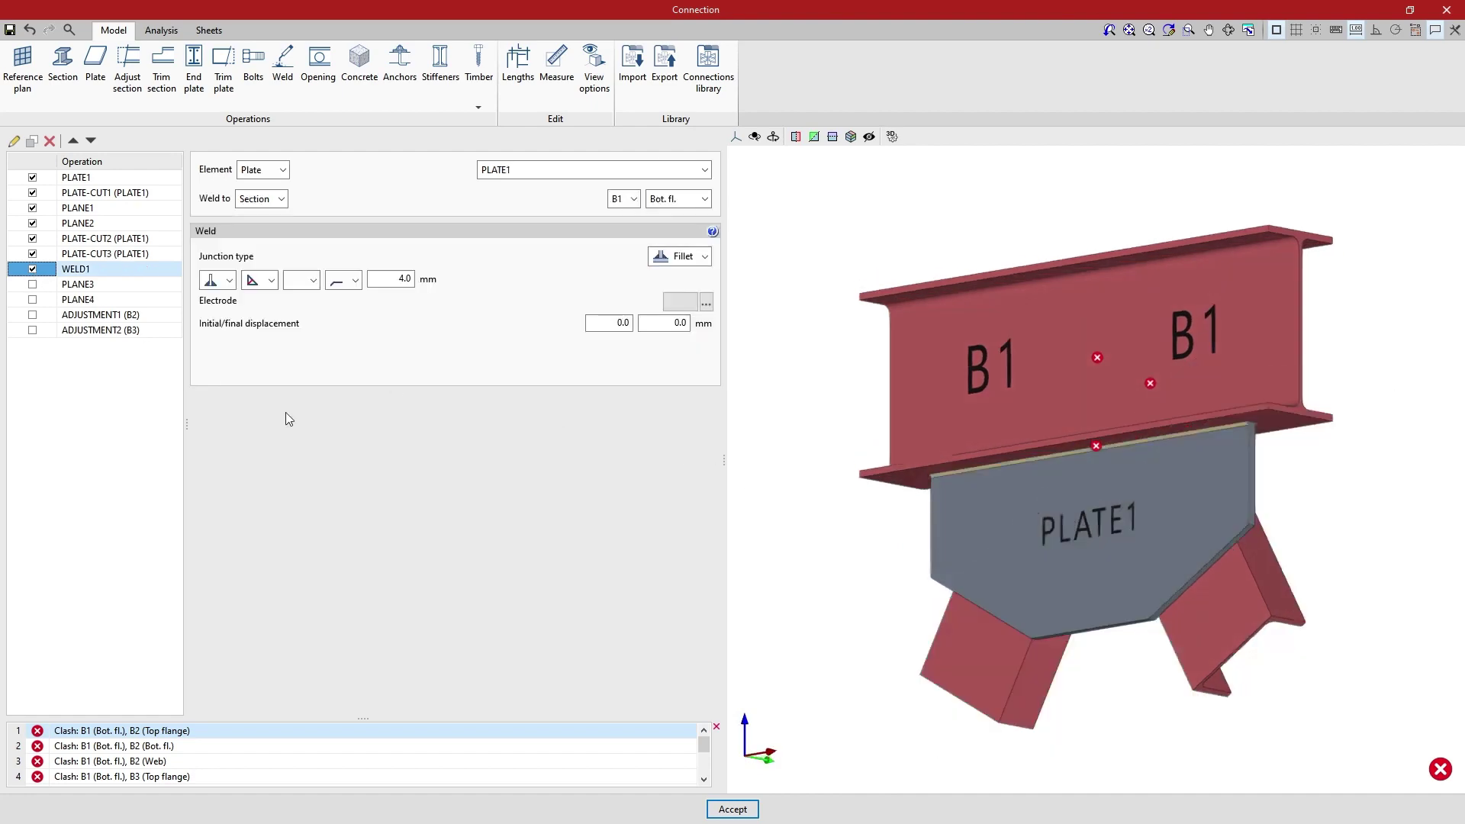
{"action": "right_click_drag", "start_coordinate": [837, 572], "coordinate": [1203, 608]}
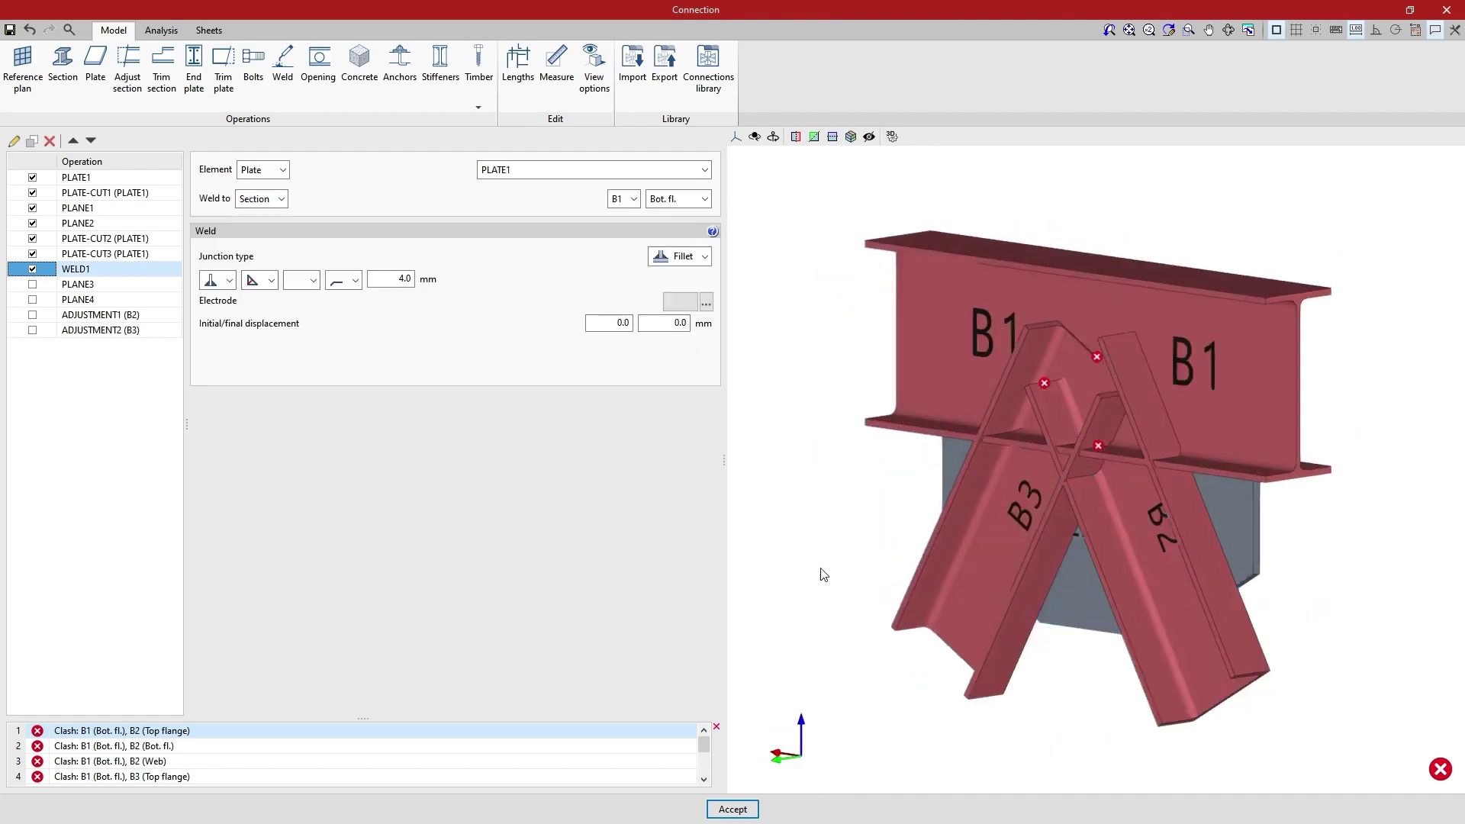
{"action": "left_click", "coordinate": [32, 283]}
{"action": "left_click", "coordinate": [32, 299]}
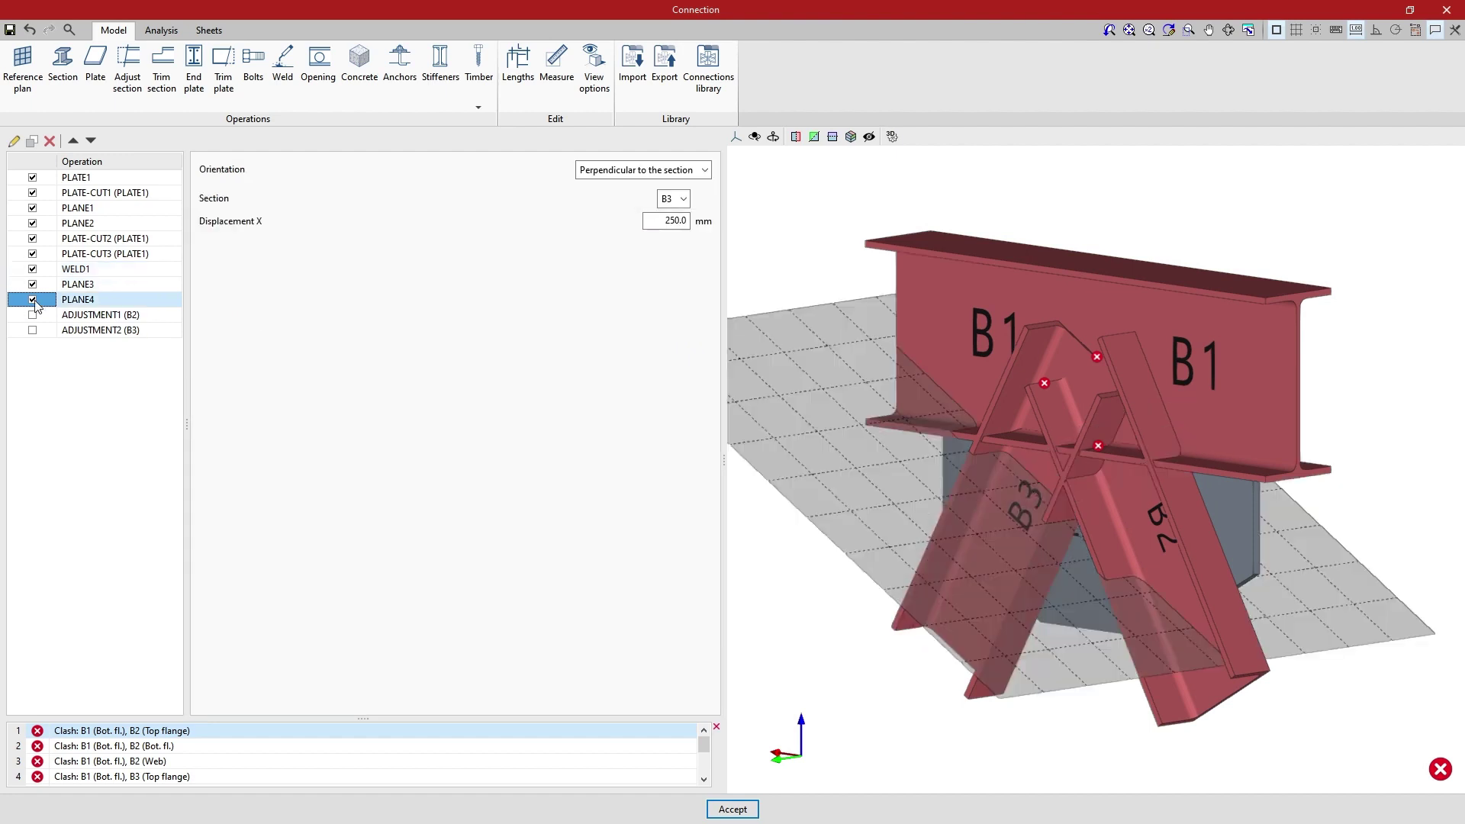
{"action": "left_click", "coordinate": [32, 314]}
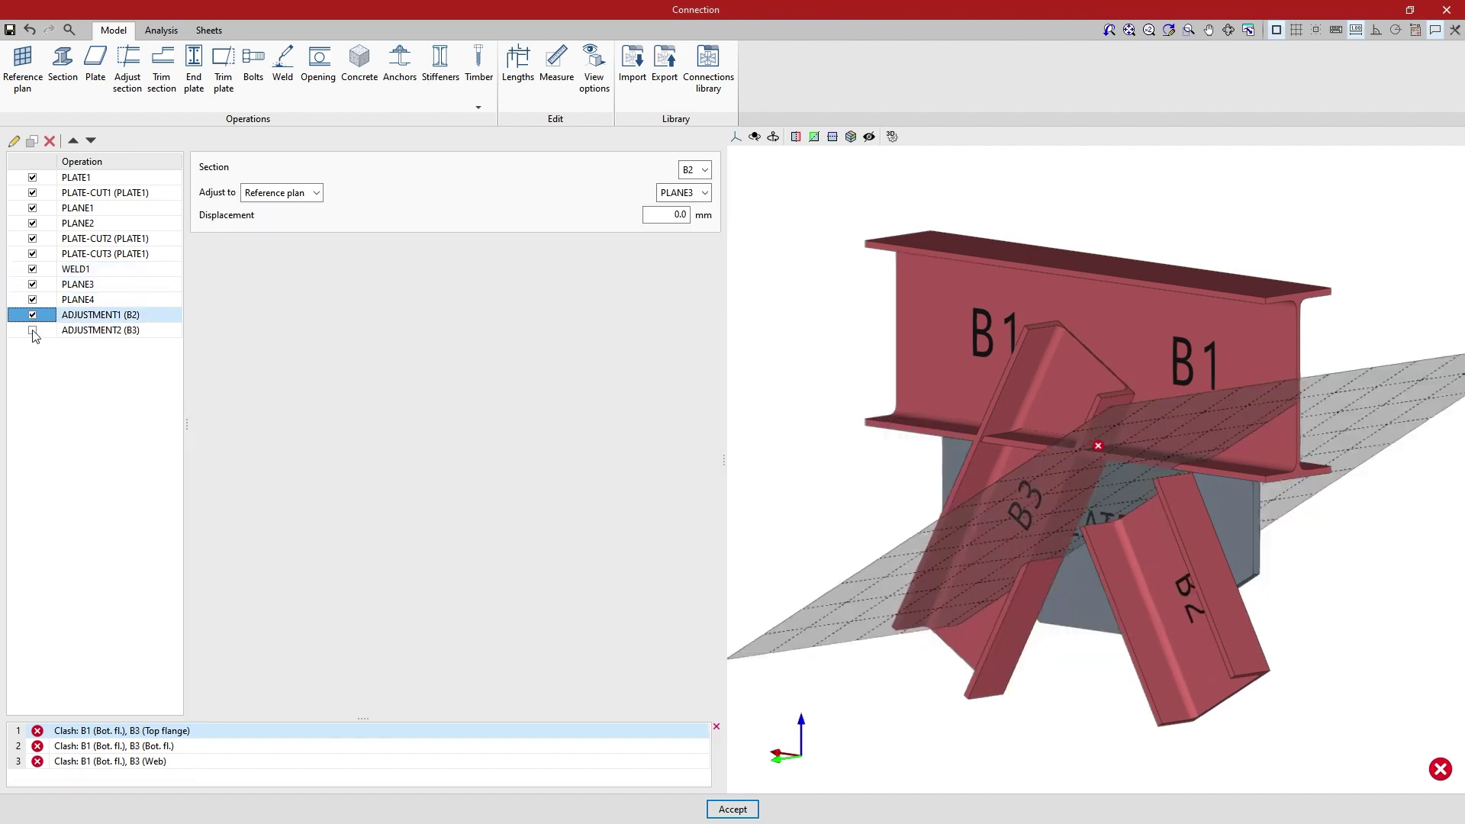
{"action": "left_click", "coordinate": [32, 329]}
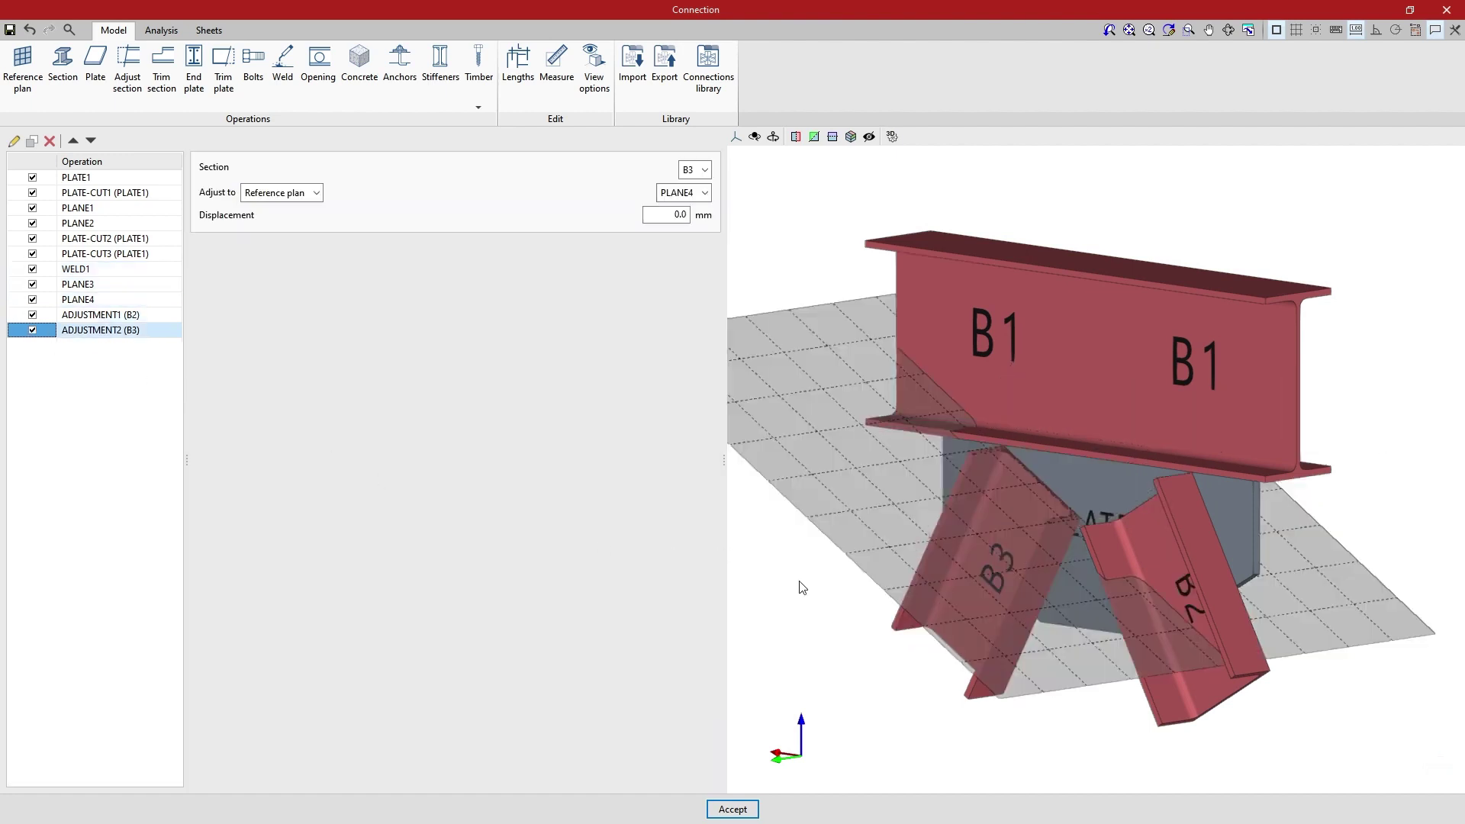
{"action": "middle_click_drag", "start_coordinate": [798, 589], "coordinate": [1166, 587]}
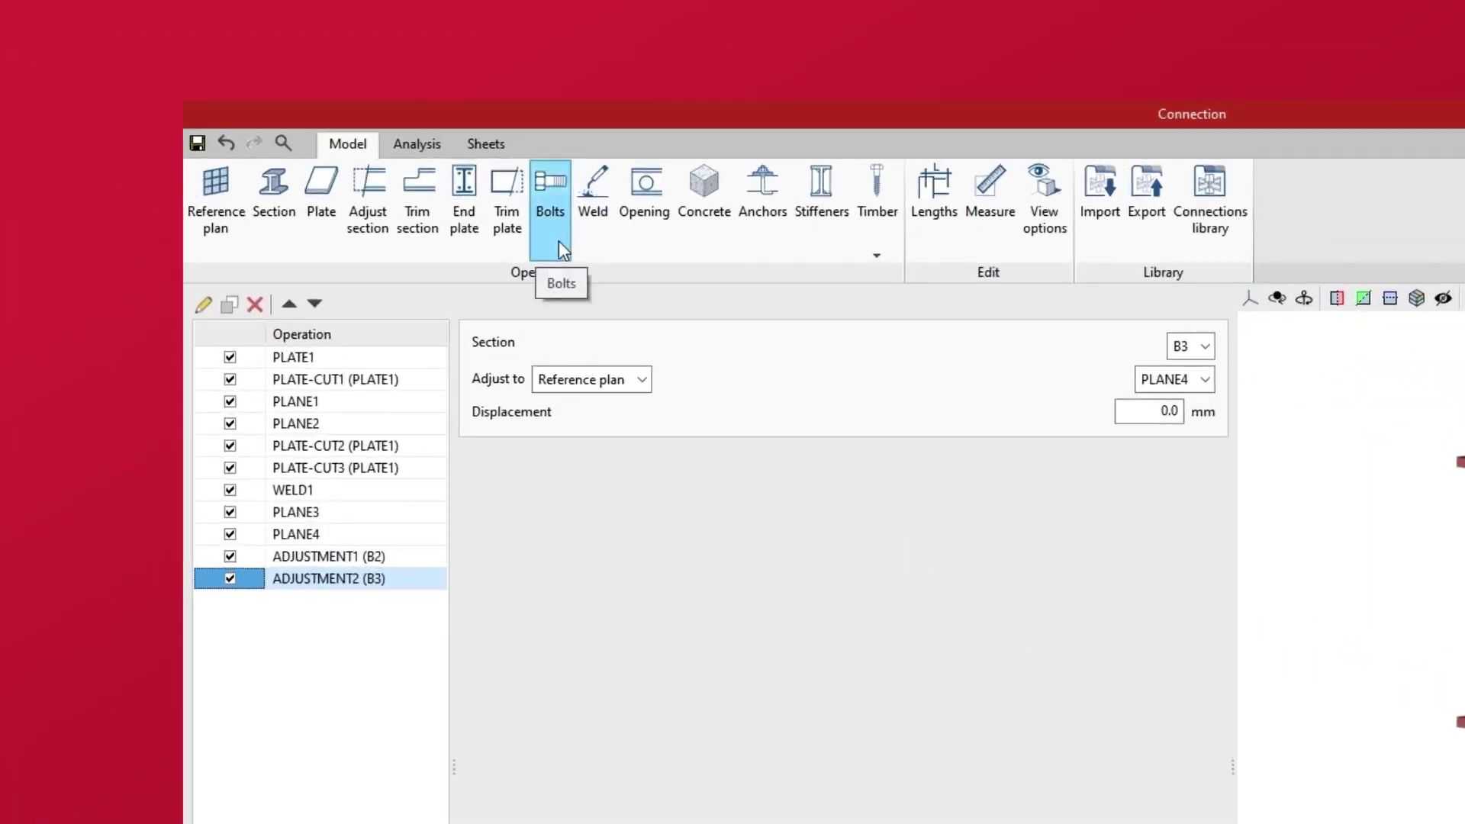
Add a bolts operation and assign the web of section B2 as its element
{"action": "left_click", "coordinate": [559, 240]}
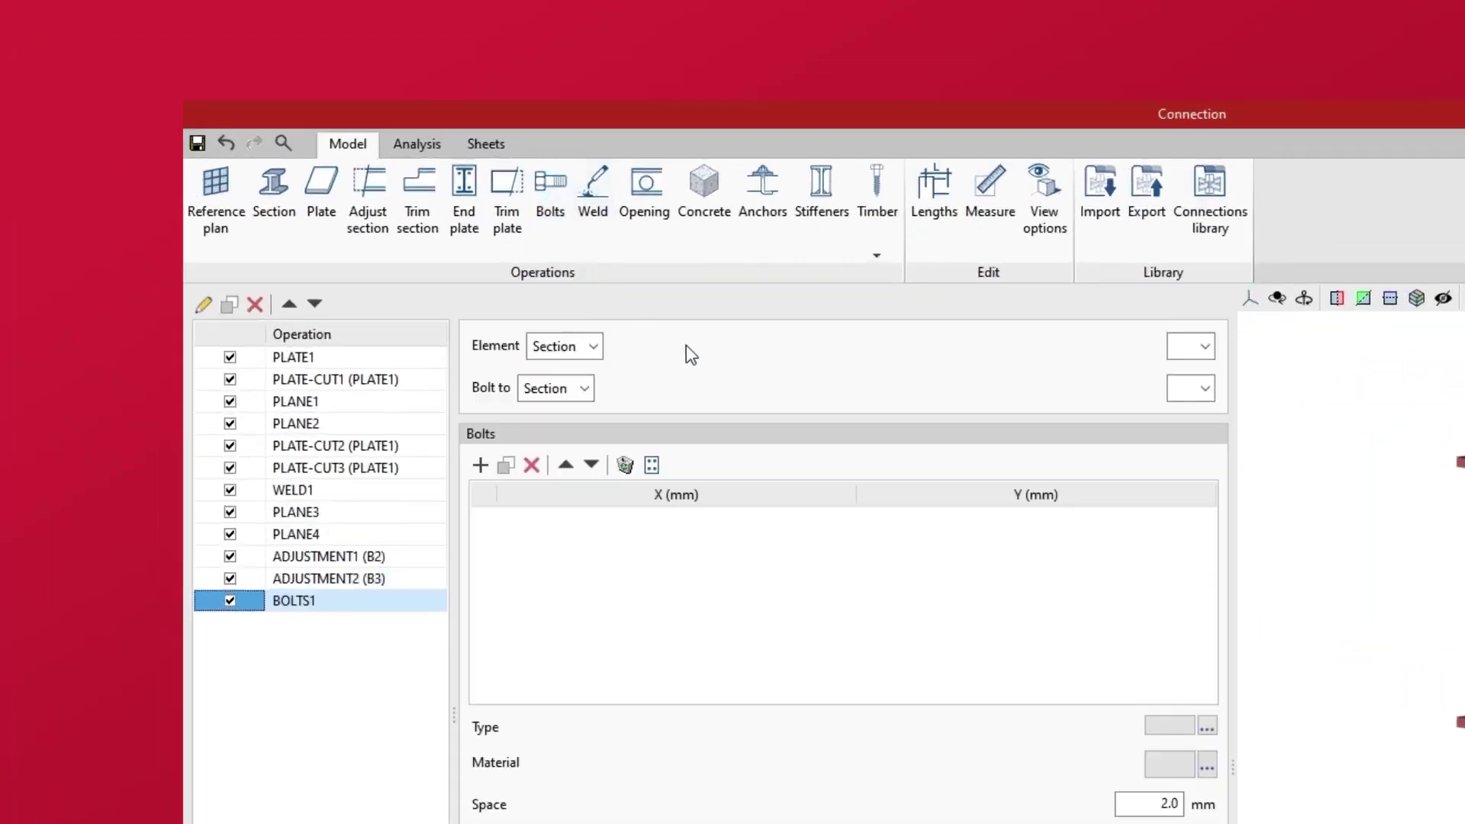
{"action": "left_click", "coordinate": [594, 347]}
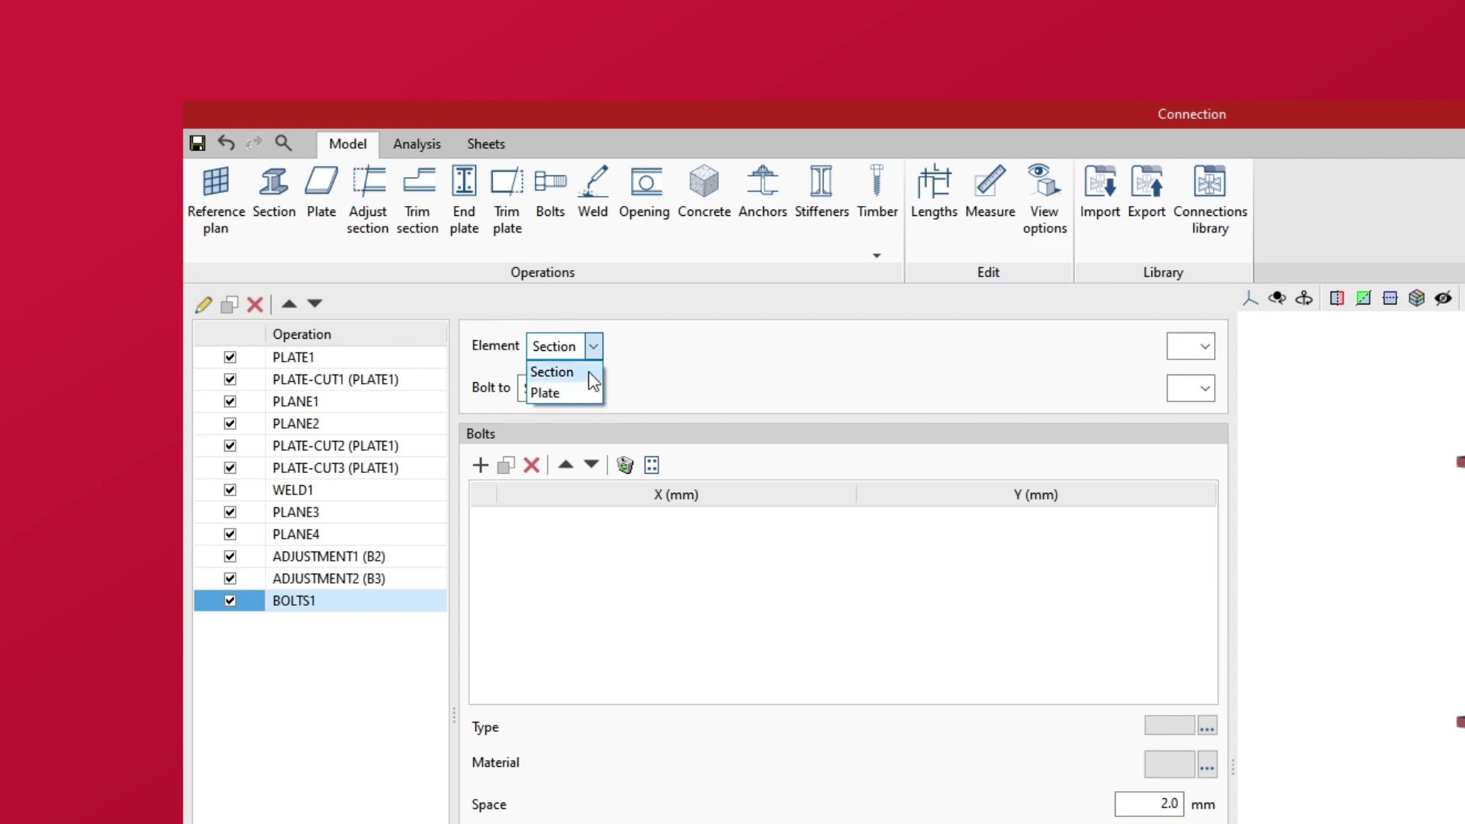
{"action": "left_click", "coordinate": [589, 374]}
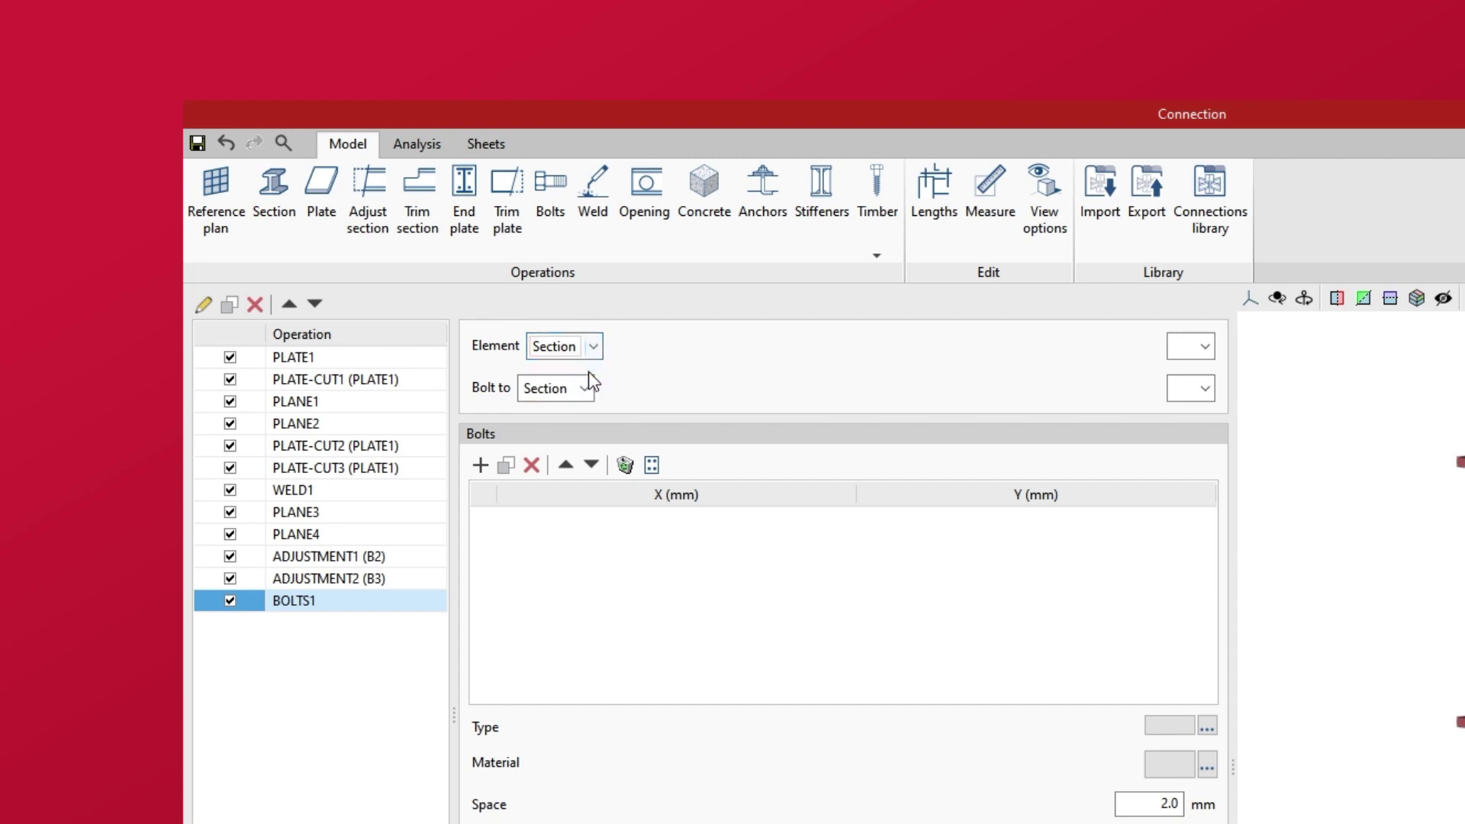
{"action": "left_click", "coordinate": [1203, 349]}
{"action": "left_click", "coordinate": [1197, 387]}
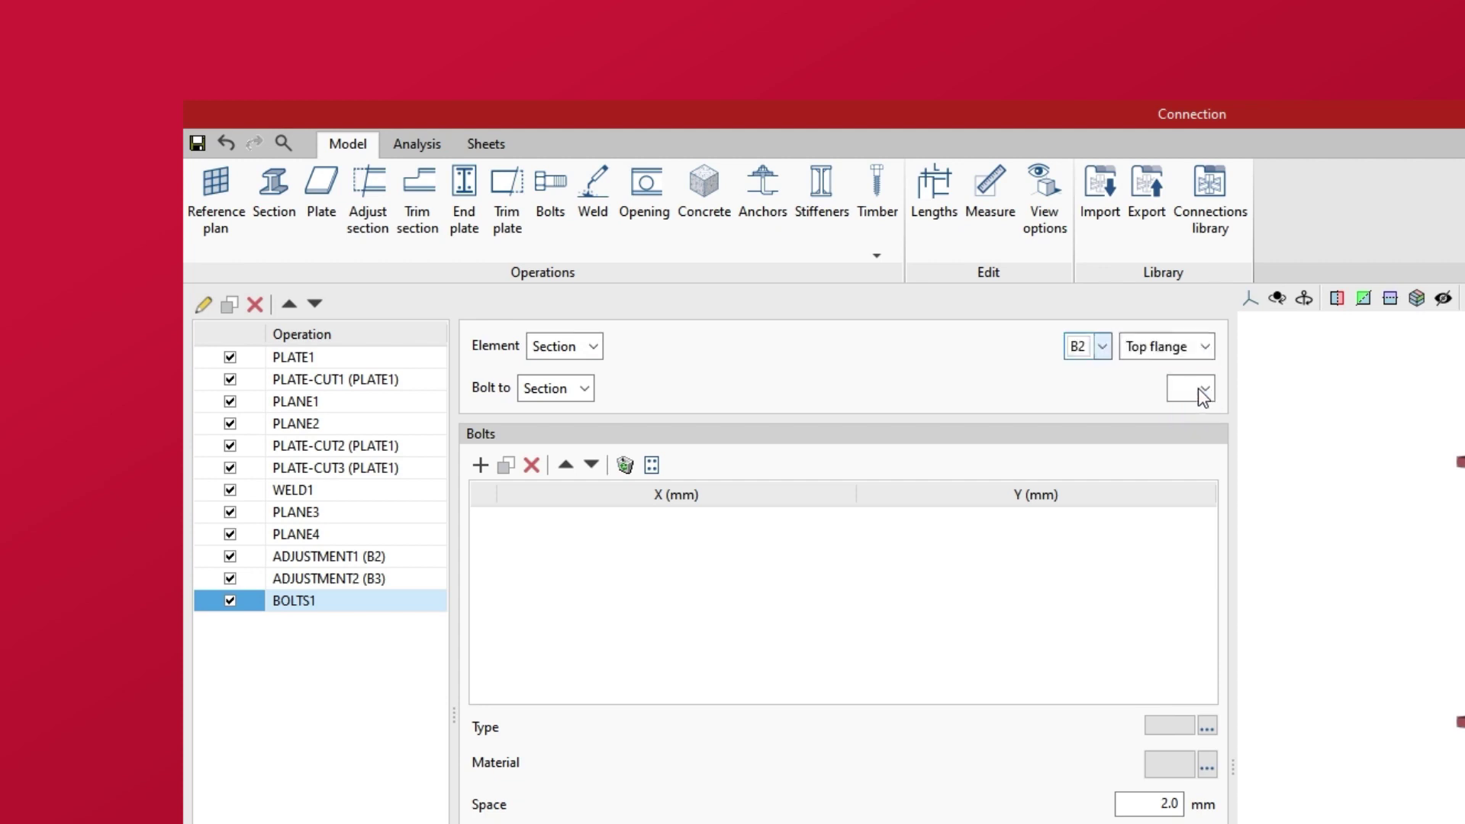
{"action": "left_click", "coordinate": [1205, 348]}
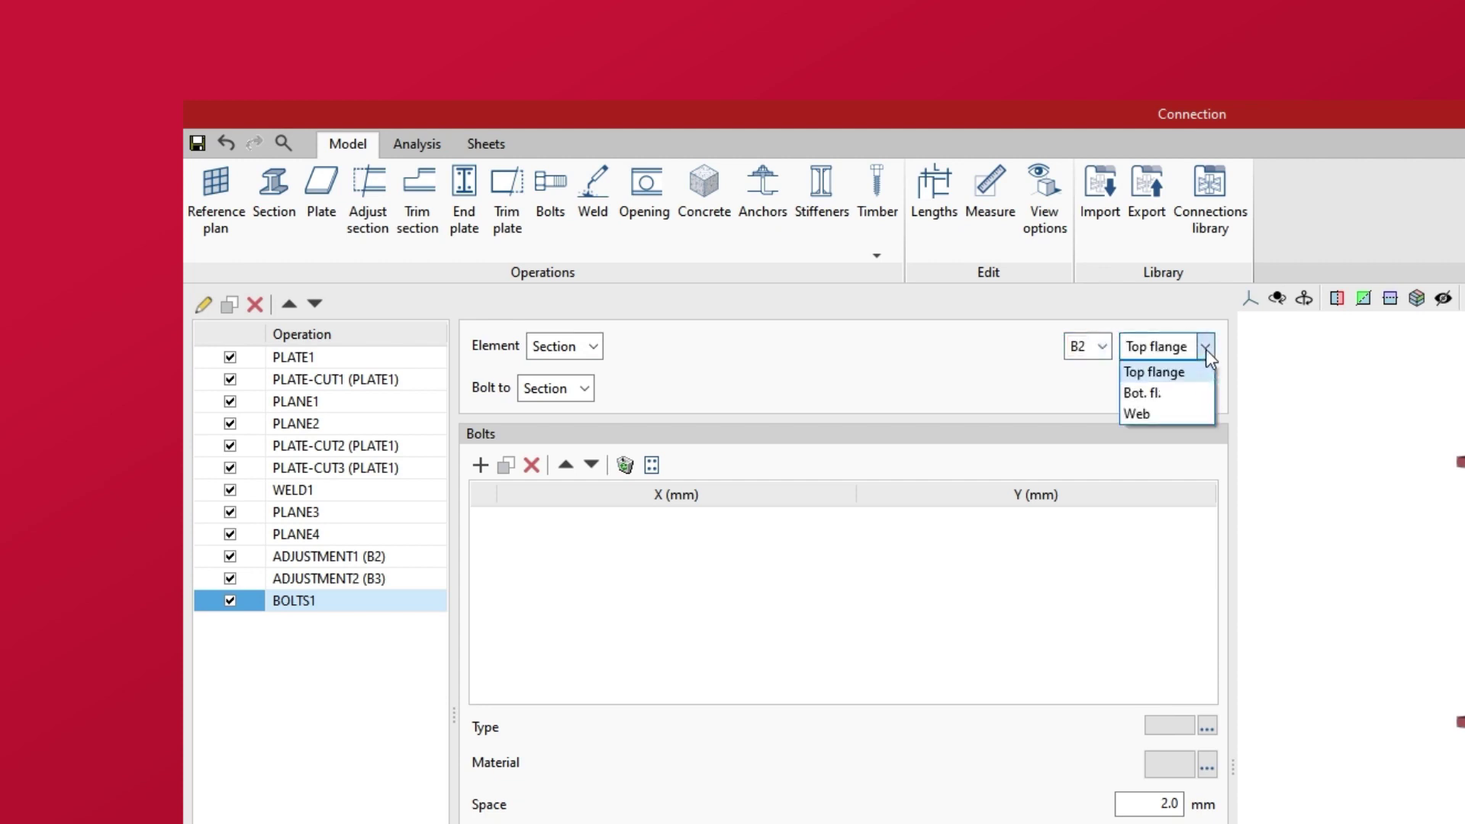
{"action": "left_click", "coordinate": [1129, 415]}
Set the bolts operation to bolt the section to the plate PLATE1
{"action": "left_click", "coordinate": [584, 388]}
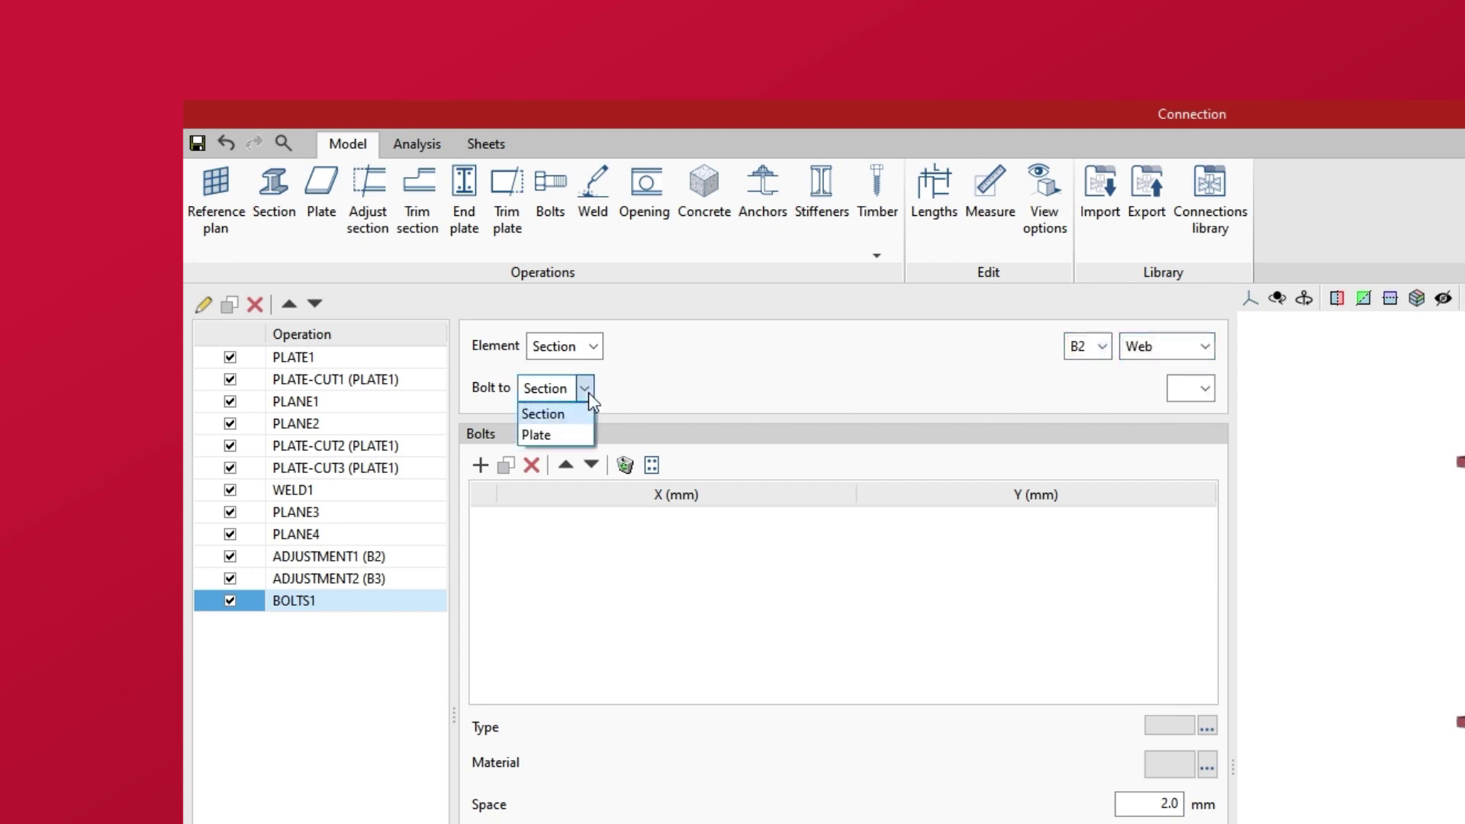
{"action": "left_click", "coordinate": [580, 434]}
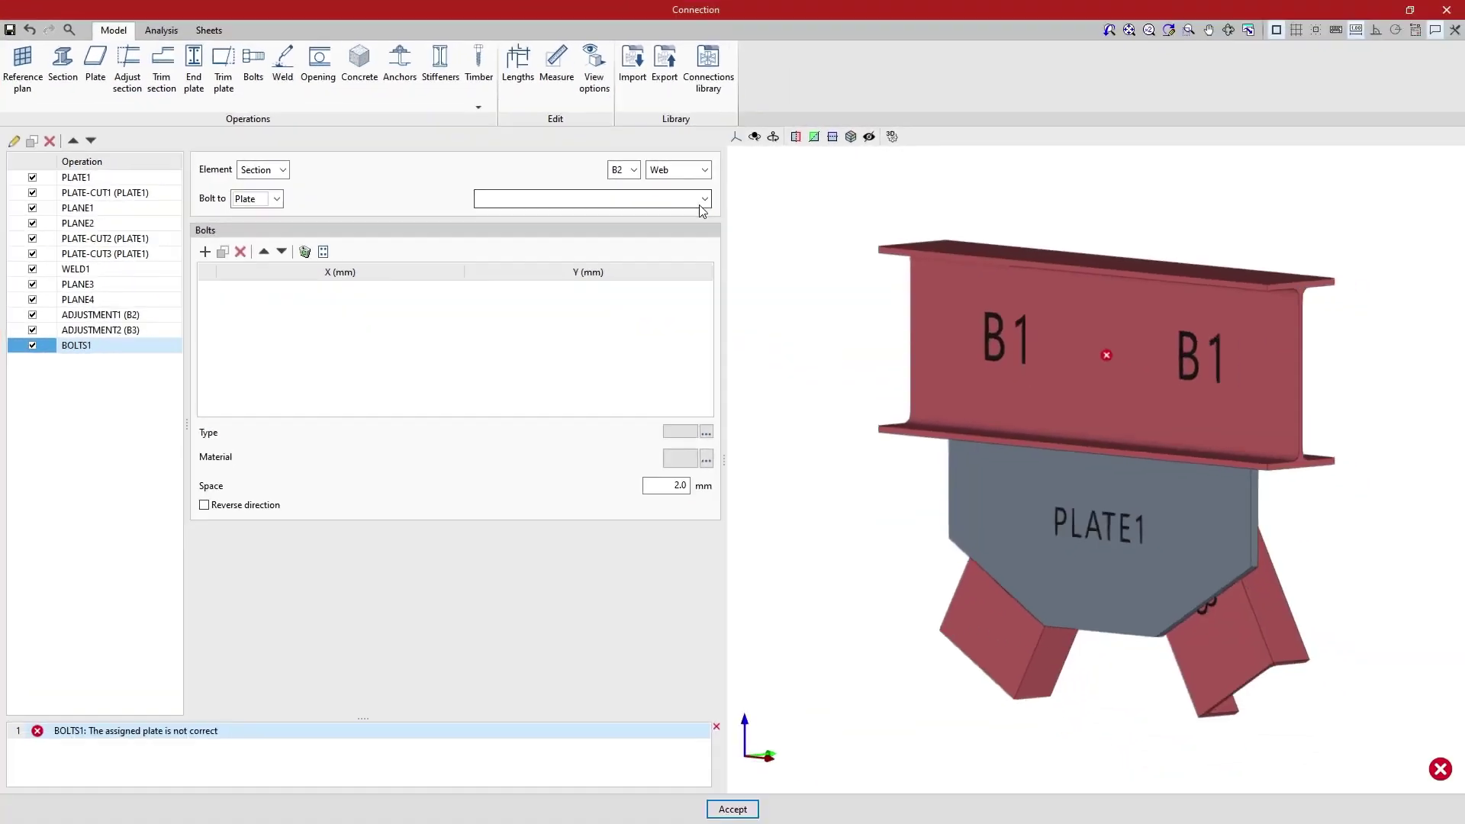
{"action": "left_click", "coordinate": [1204, 390]}
{"action": "left_click", "coordinate": [525, 216]}
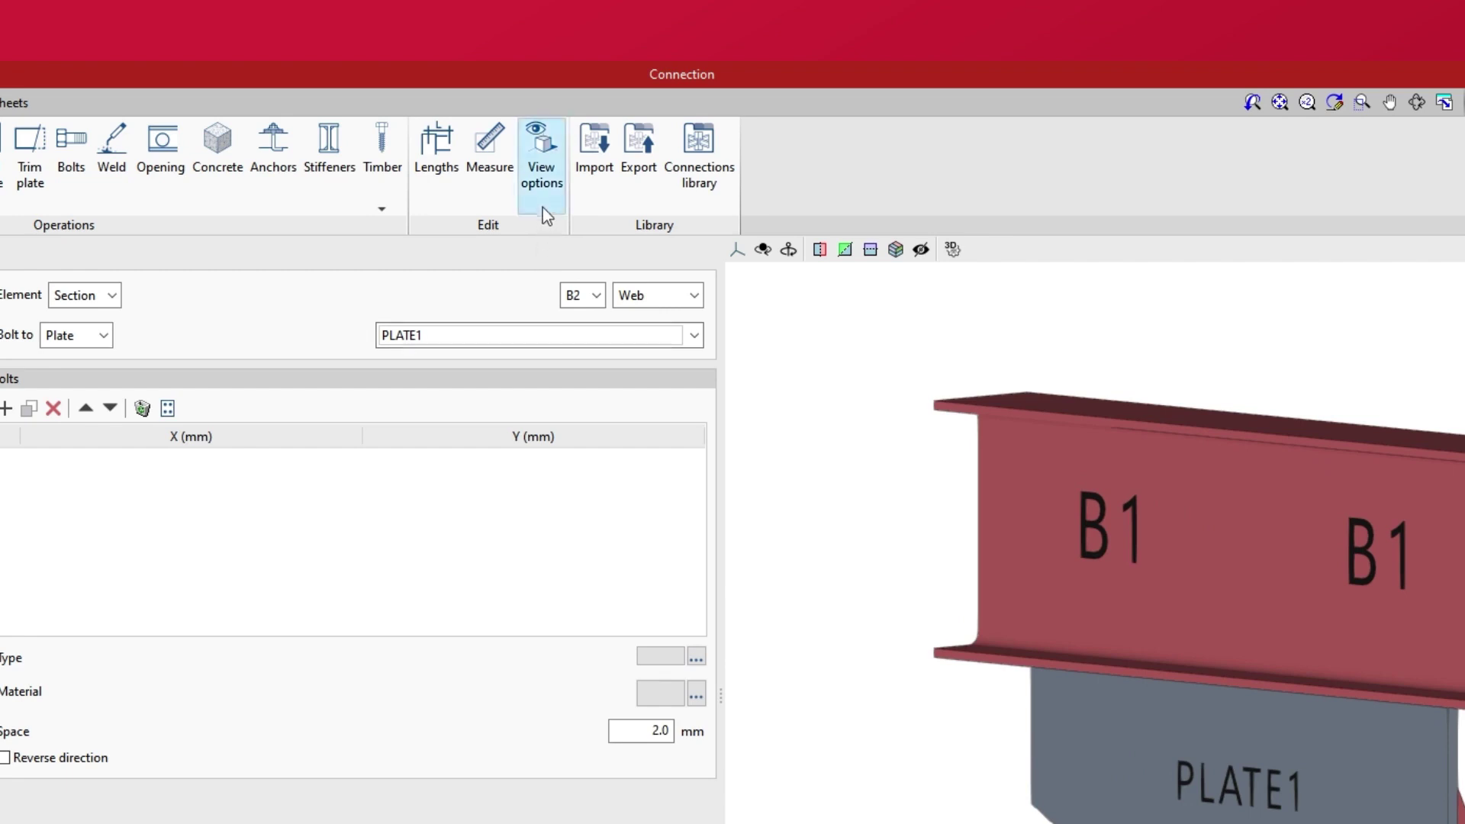
Change the view options so sections are drawn transparent with outlines and their envelope (Env.) is shown
{"action": "left_click", "coordinate": [543, 203]}
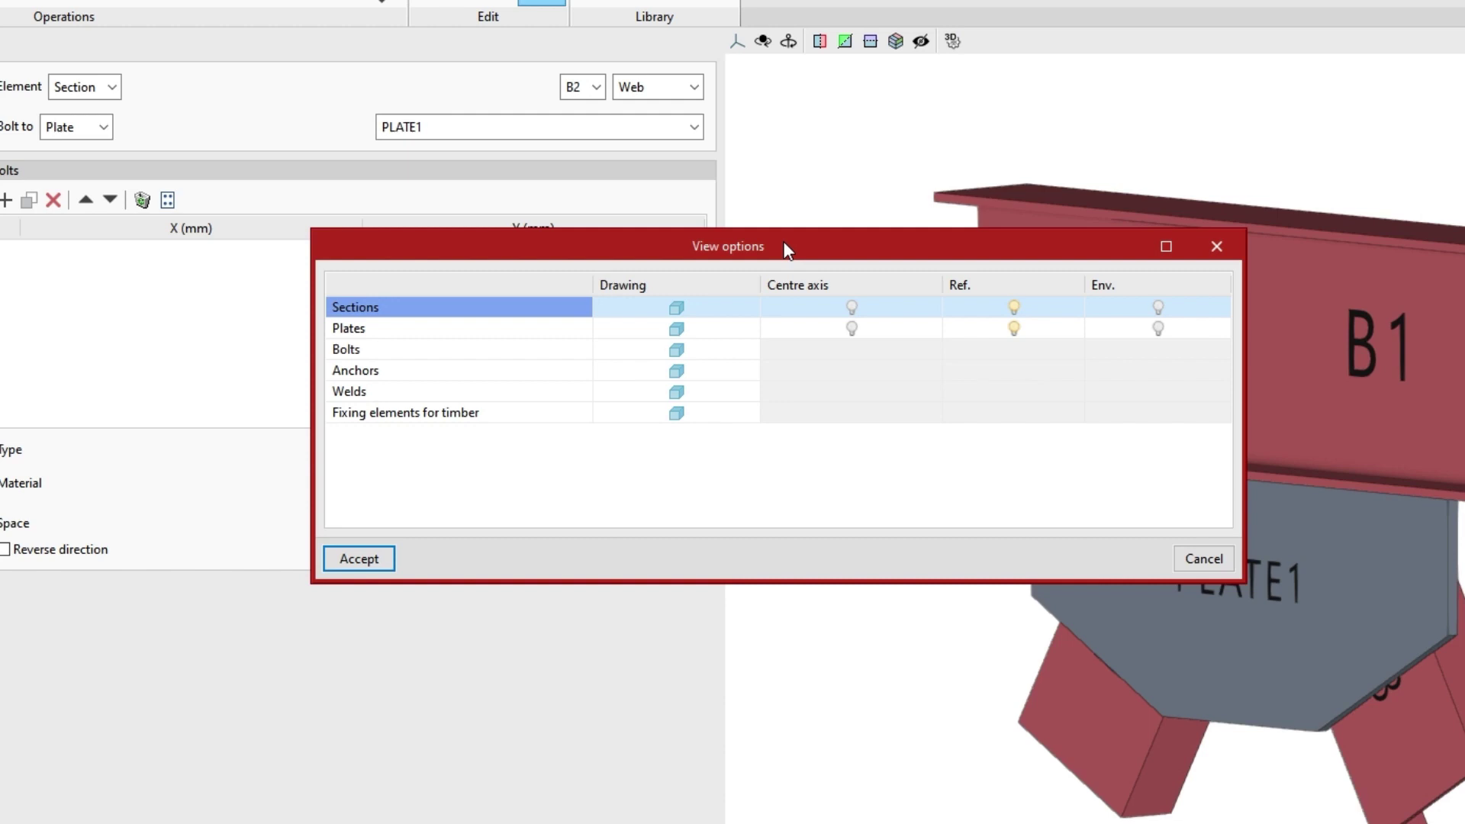
{"action": "left_click", "coordinate": [674, 308]}
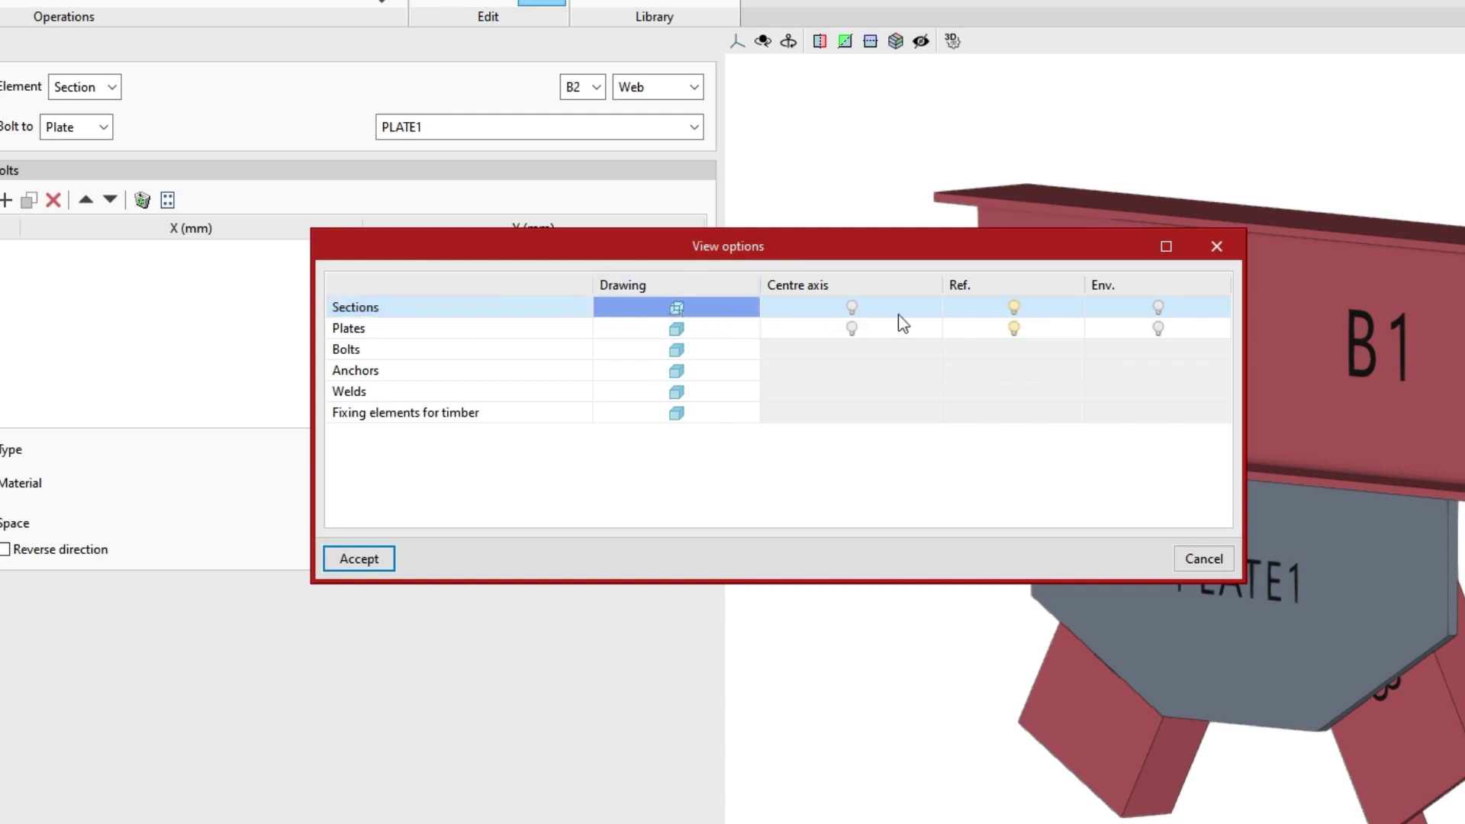
{"action": "left_click", "coordinate": [1158, 309]}
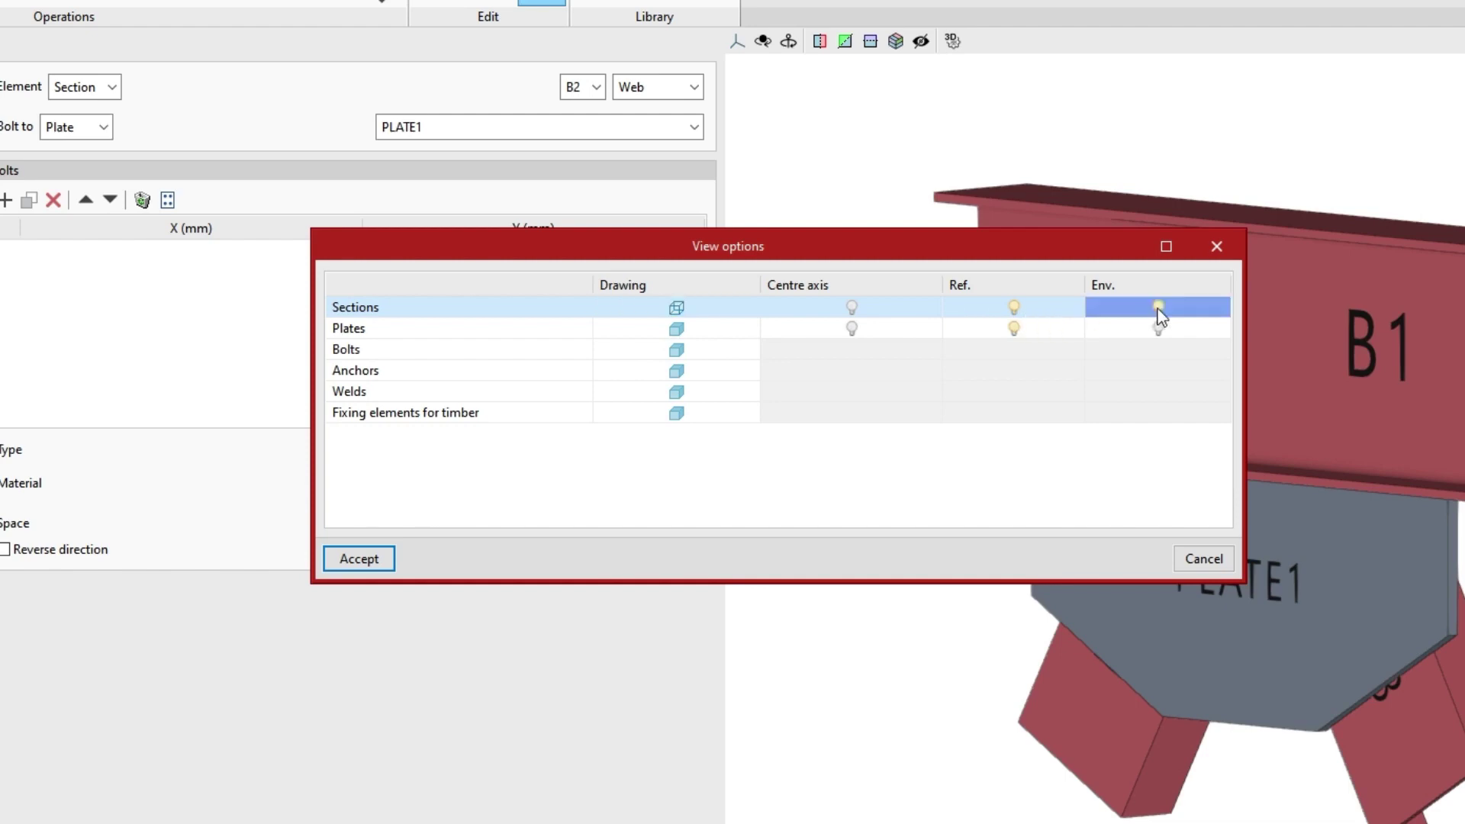
{"action": "left_click", "coordinate": [385, 563]}
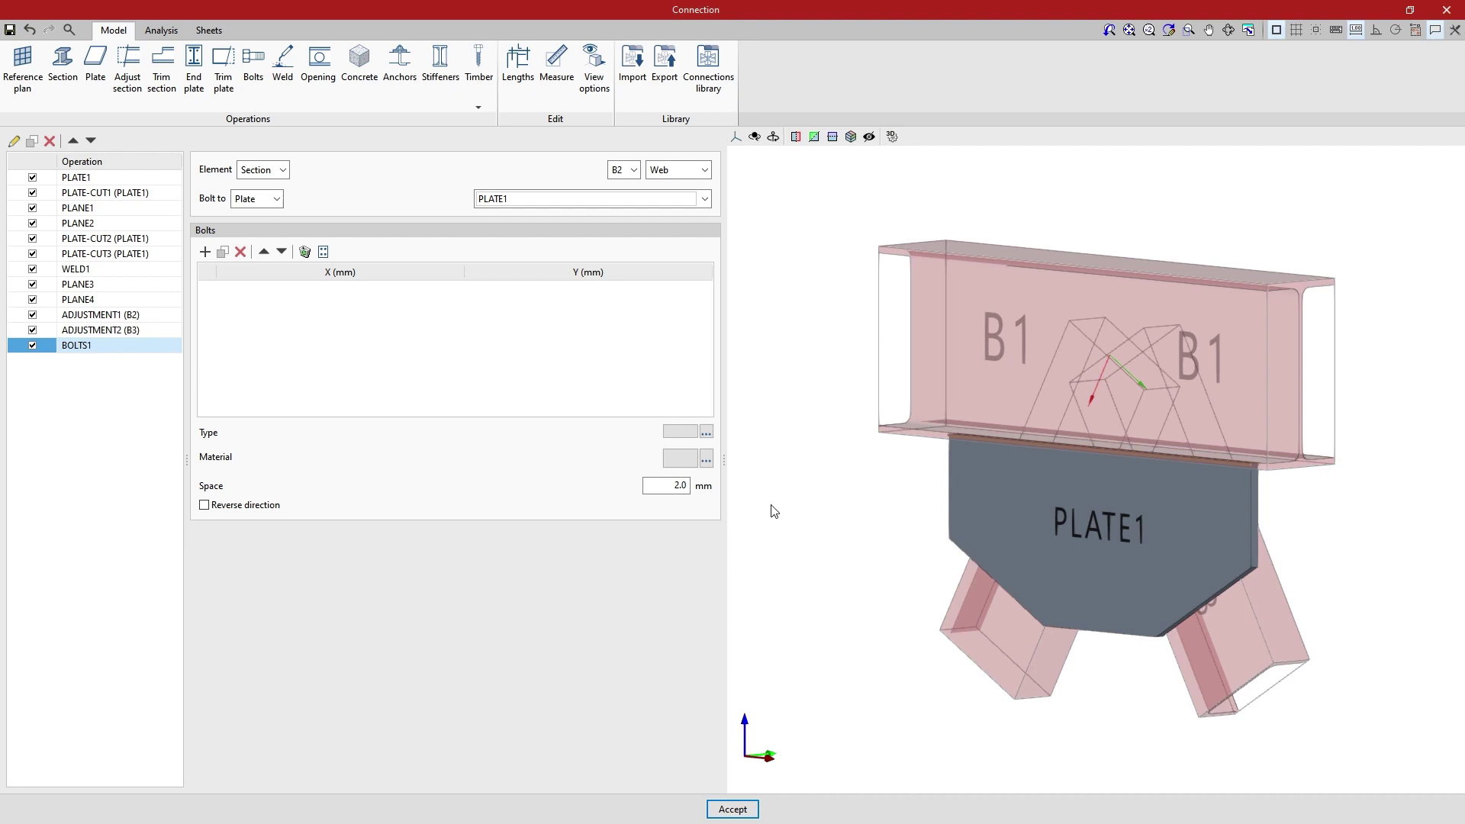
Add four bolts to the coordinate table of the bolts operation joining B2 to PLATE1
{"action": "mouse_move", "coordinate": [773, 511]}
{"action": "middle_mouse_down"}
{"action": "mouse_move", "coordinate": [827, 514]}
{"action": "mouse_move", "coordinate": [912, 549]}
{"action": "mouse_move", "coordinate": [859, 547]}
{"action": "mouse_move", "coordinate": [959, 549]}
{"action": "mouse_move", "coordinate": [889, 542]}
{"action": "mouse_move", "coordinate": [902, 554]}
{"action": "mouse_move", "coordinate": [1004, 533]}
{"action": "mouse_move", "coordinate": [1004, 510]}
{"action": "middle_mouse_up"}
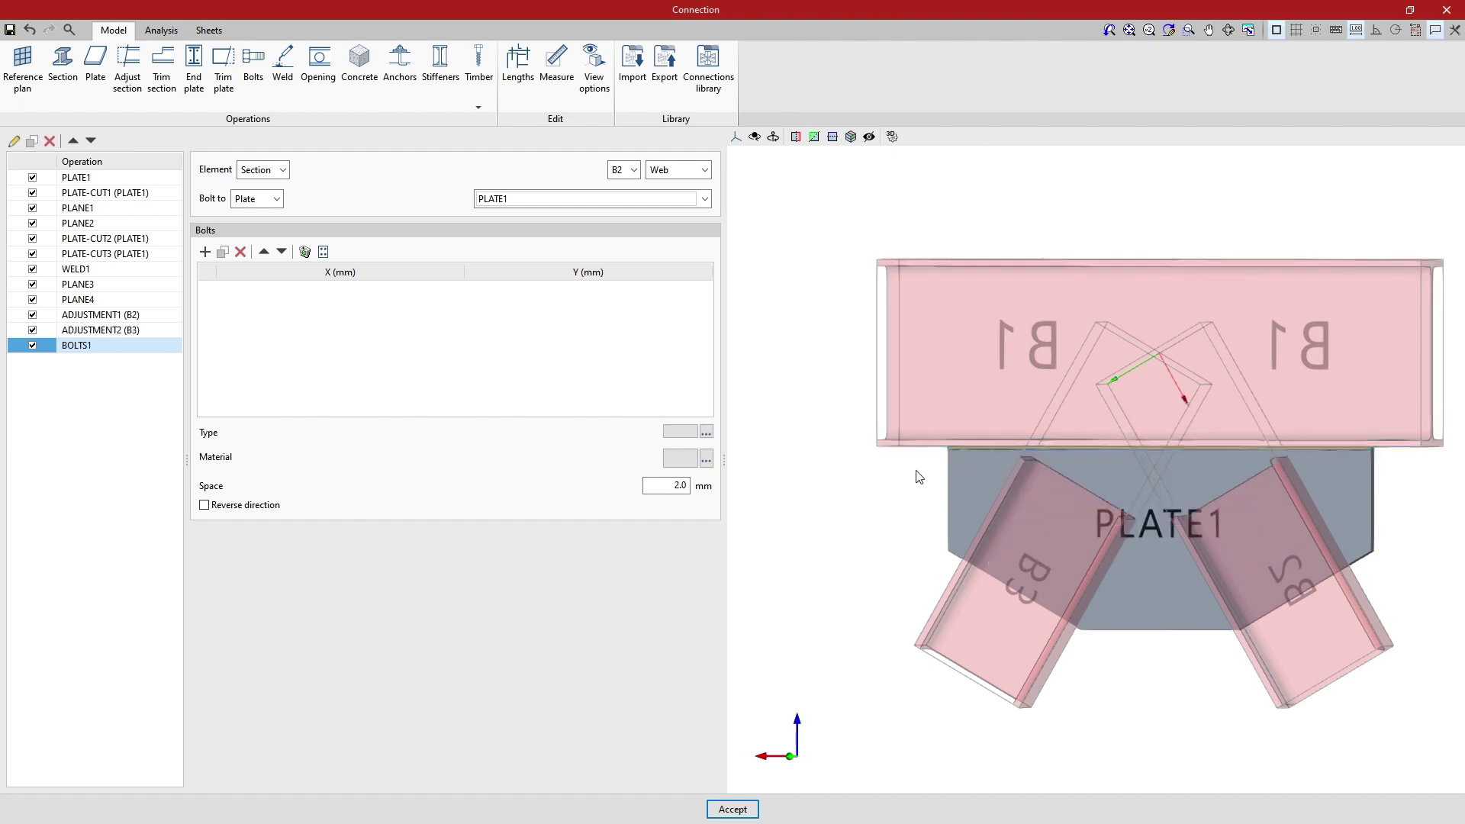
{"action": "mouse_move", "coordinate": [918, 473]}
{"action": "middle_mouse_down"}
{"action": "mouse_move", "coordinate": [1068, 488]}
{"action": "mouse_move", "coordinate": [1260, 478]}
{"action": "middle_mouse_up"}
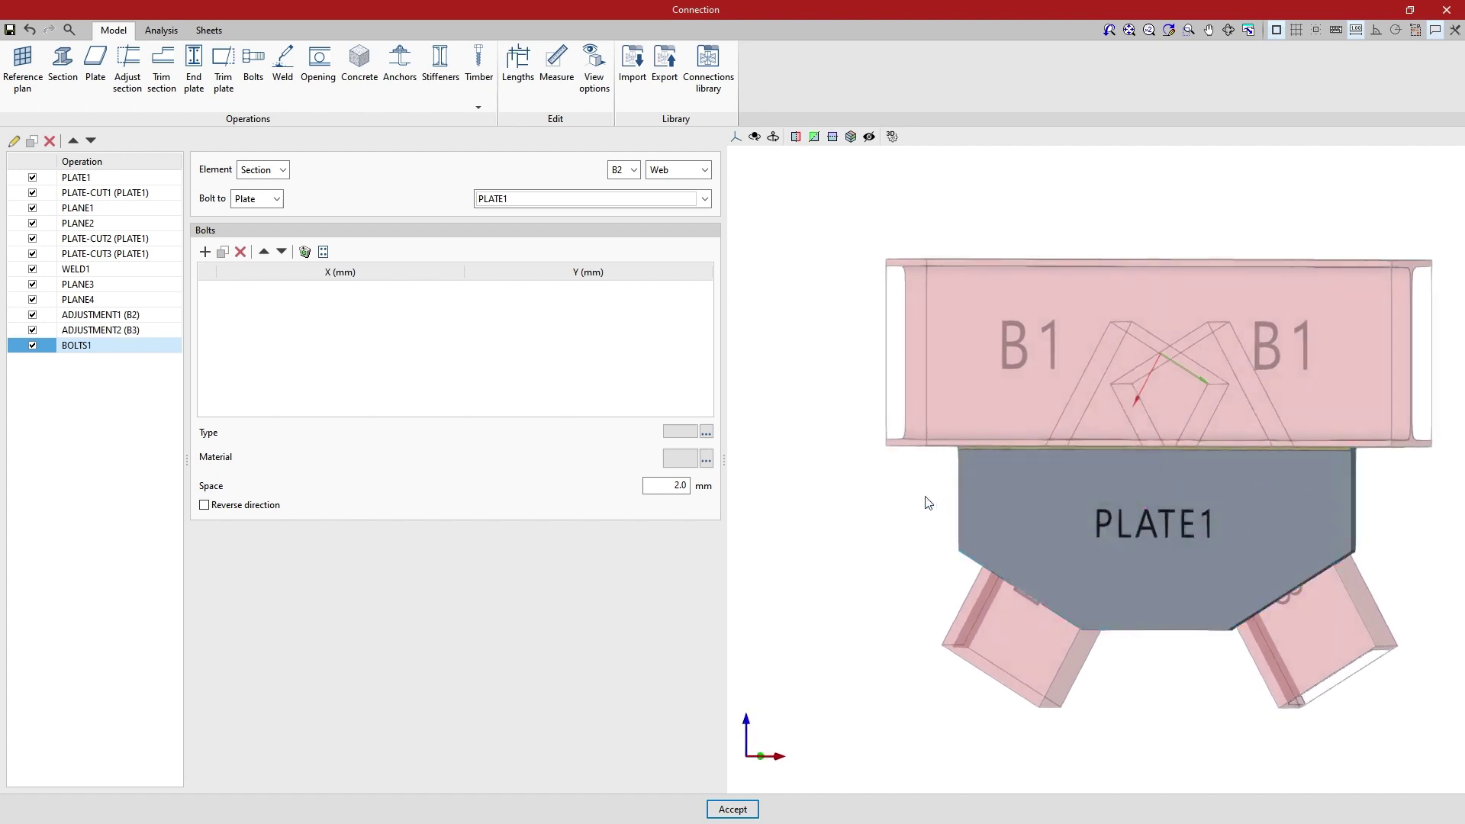
{"action": "left_click", "coordinate": [204, 253]}
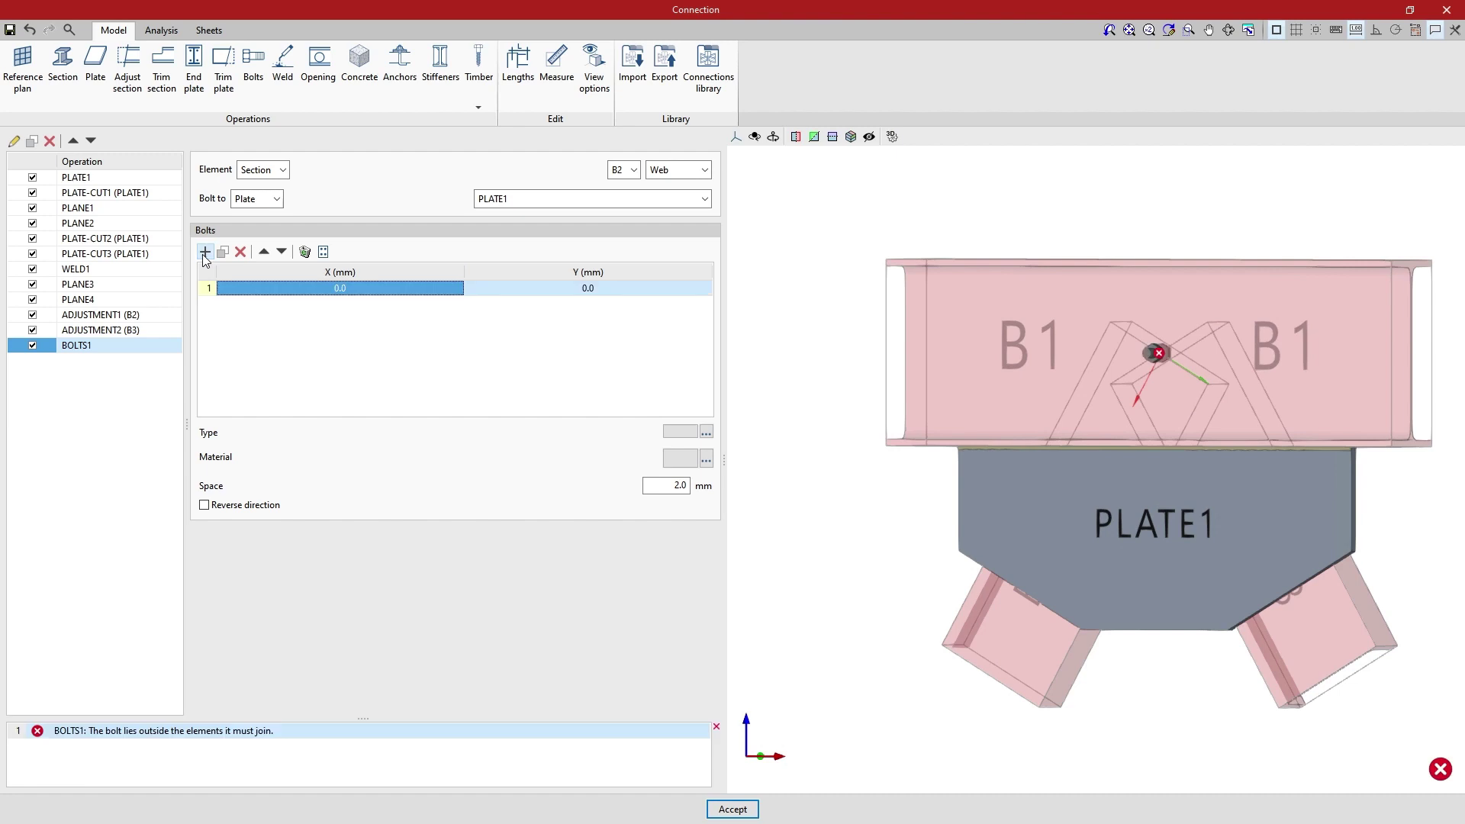
{"action": "left_click", "coordinate": [205, 253]}
{"action": "left_click", "coordinate": [204, 253]}
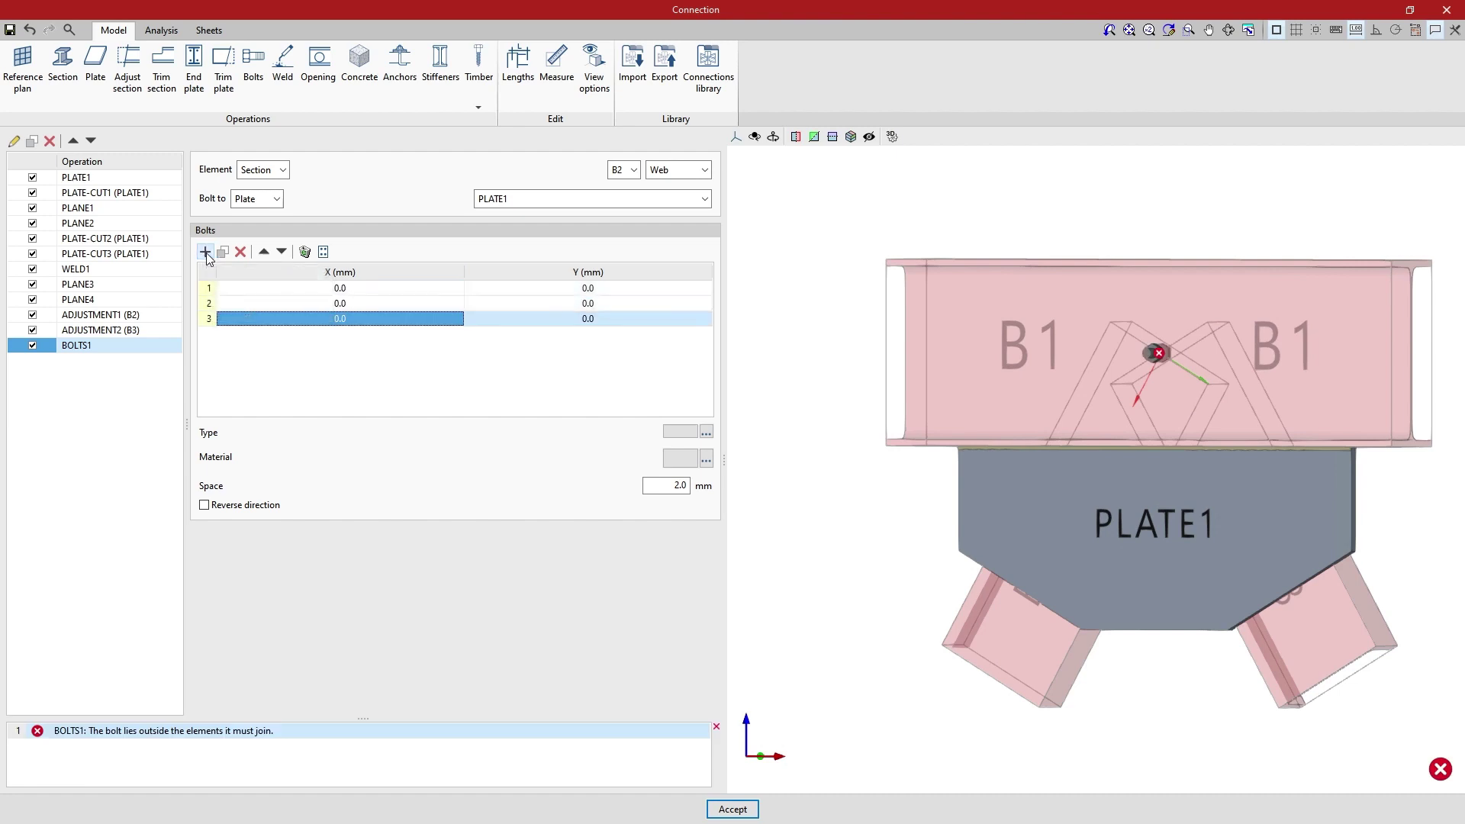
{"action": "left_click", "coordinate": [205, 252]}
Set the first bolt to X 280, Y 30 mm and the second bolt to X 280, Y -30 mm
{"action": "left_click", "coordinate": [341, 290]}
{"action": "left_click", "coordinate": [354, 288]}
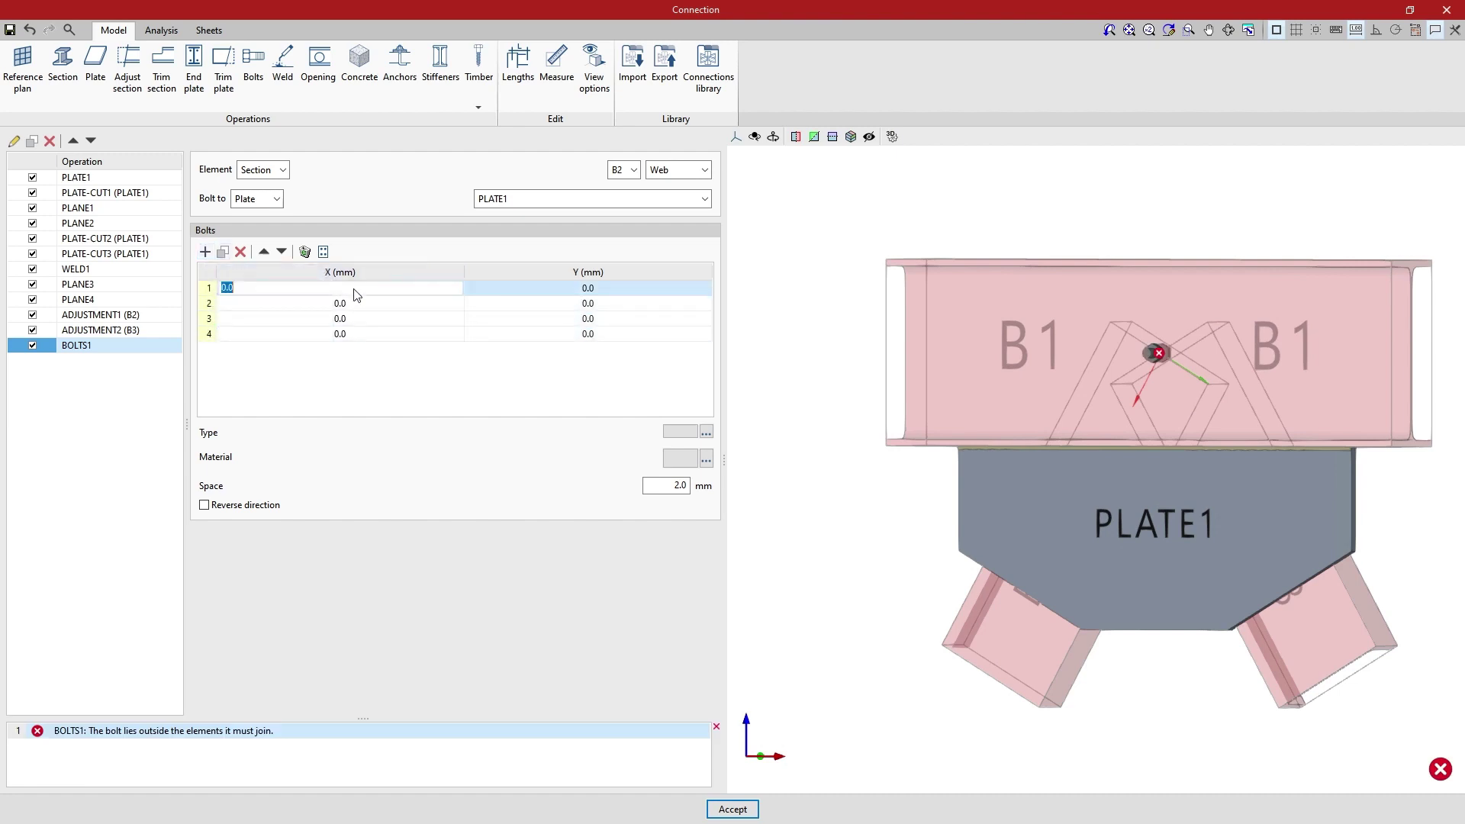
{"action": "type", "text": "280"}
{"action": "key", "text": "Tab"}
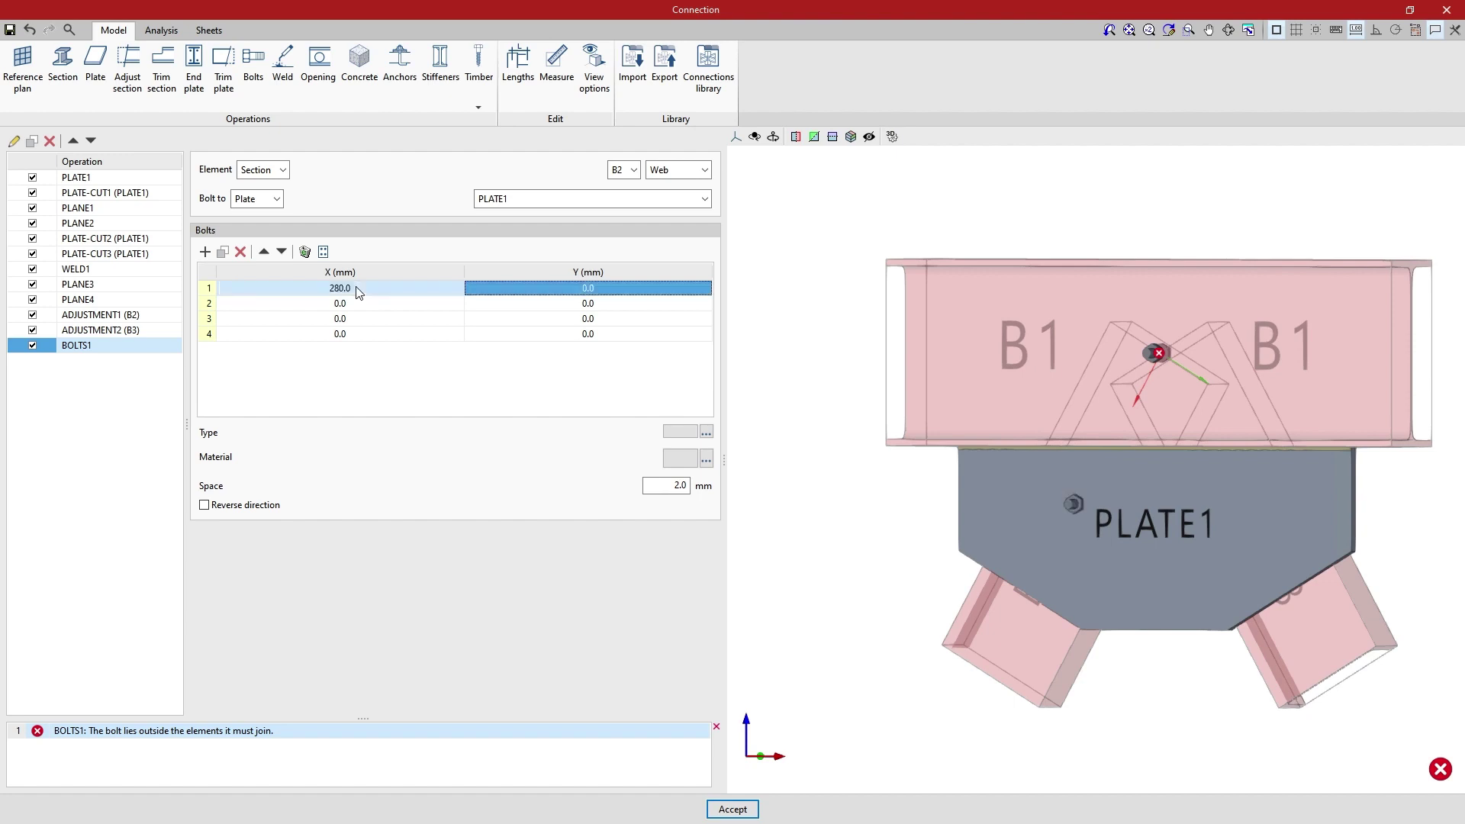
{"action": "type", "text": "30"}
{"action": "key", "text": "Tab"}
{"action": "type", "text": "28"}
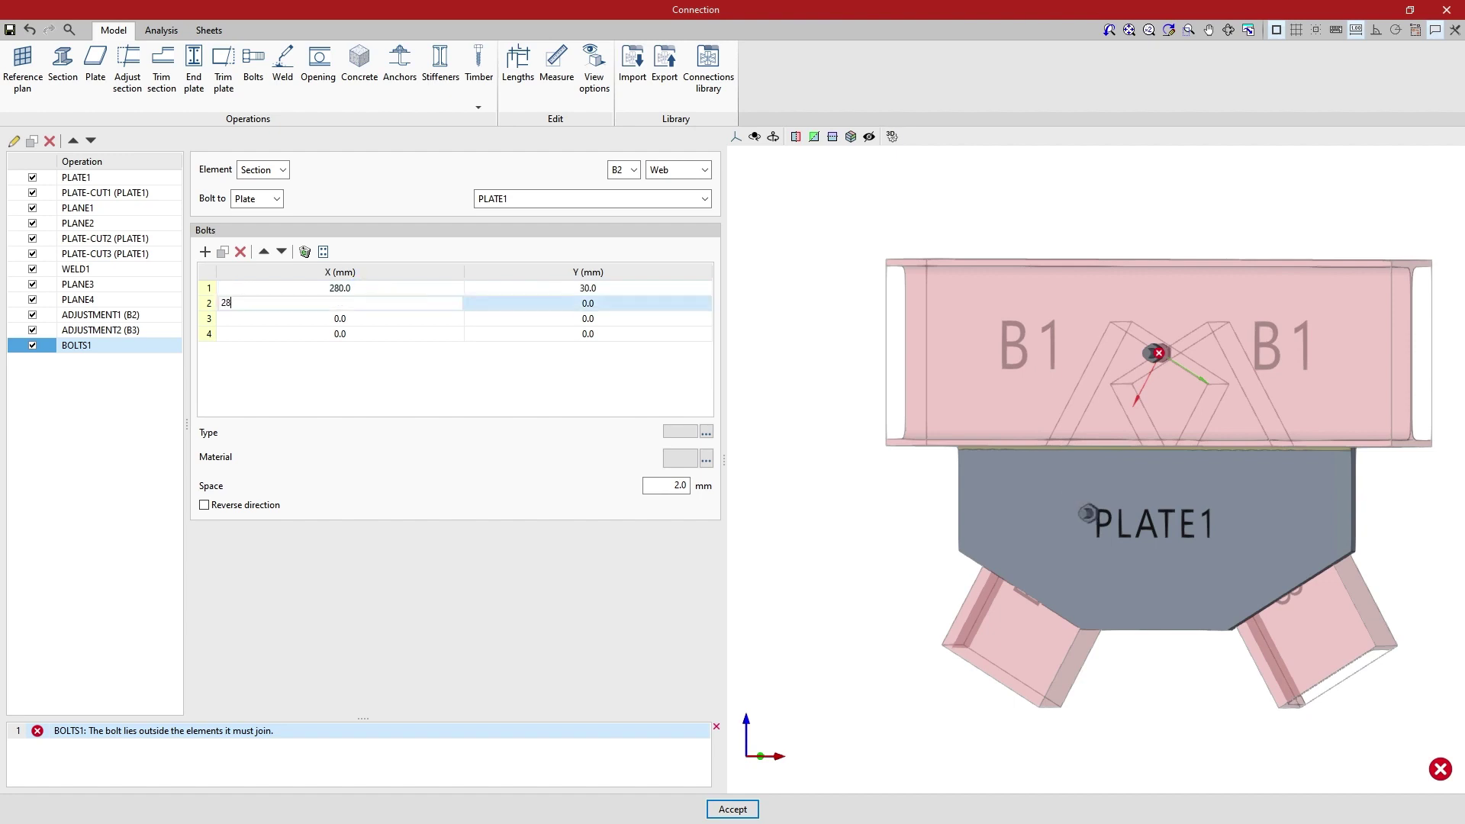
{"action": "type", "text": "0"}
{"action": "key", "text": "Tab"}
{"action": "type", "text": "-30"}
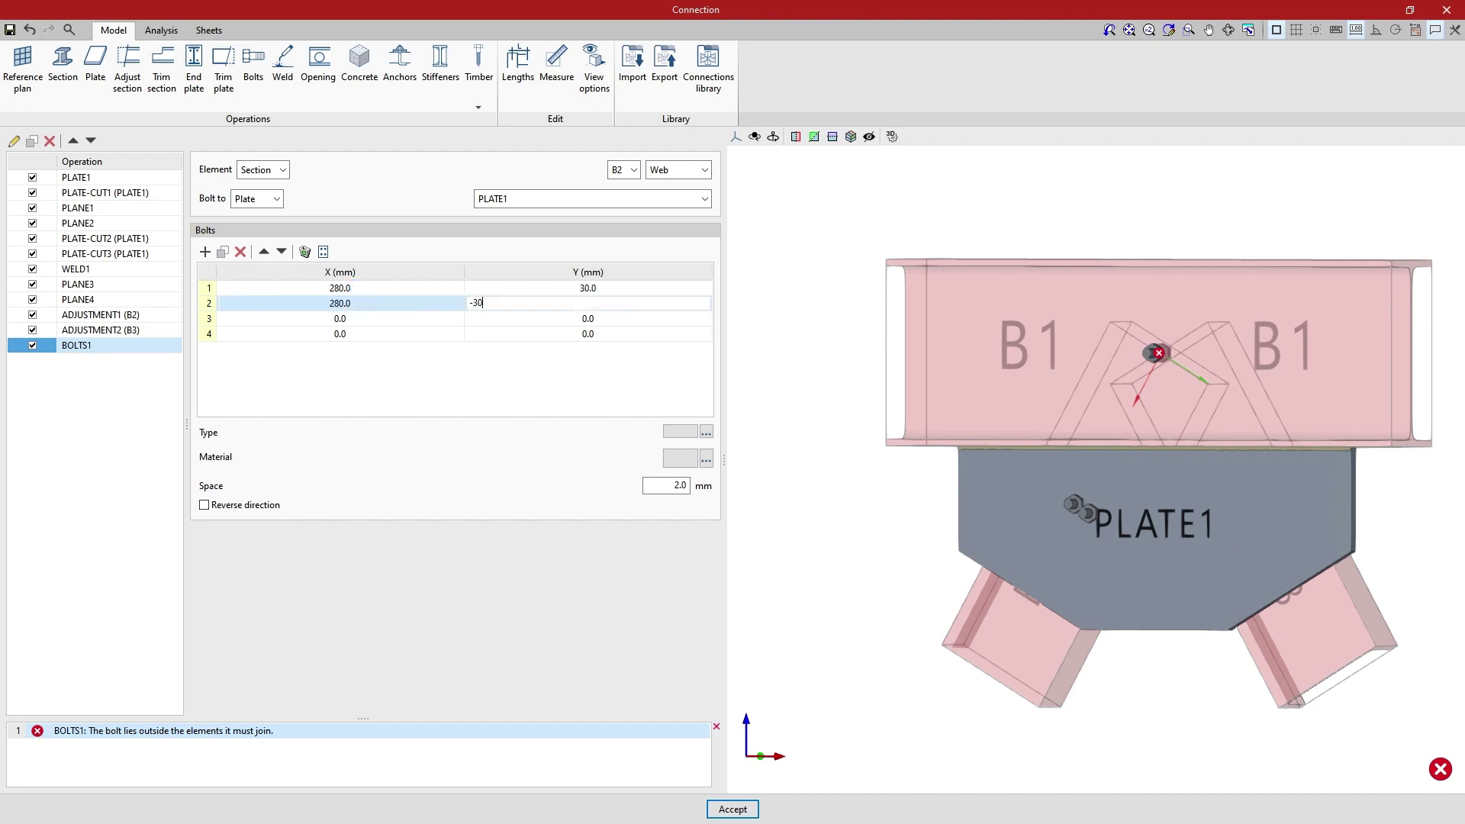
{"action": "key", "text": "Tab"}
Set the third bolt to X 340, Y 30 mm and the fourth bolt to X 340, Y -30 mm
{"action": "type", "text": "340"}
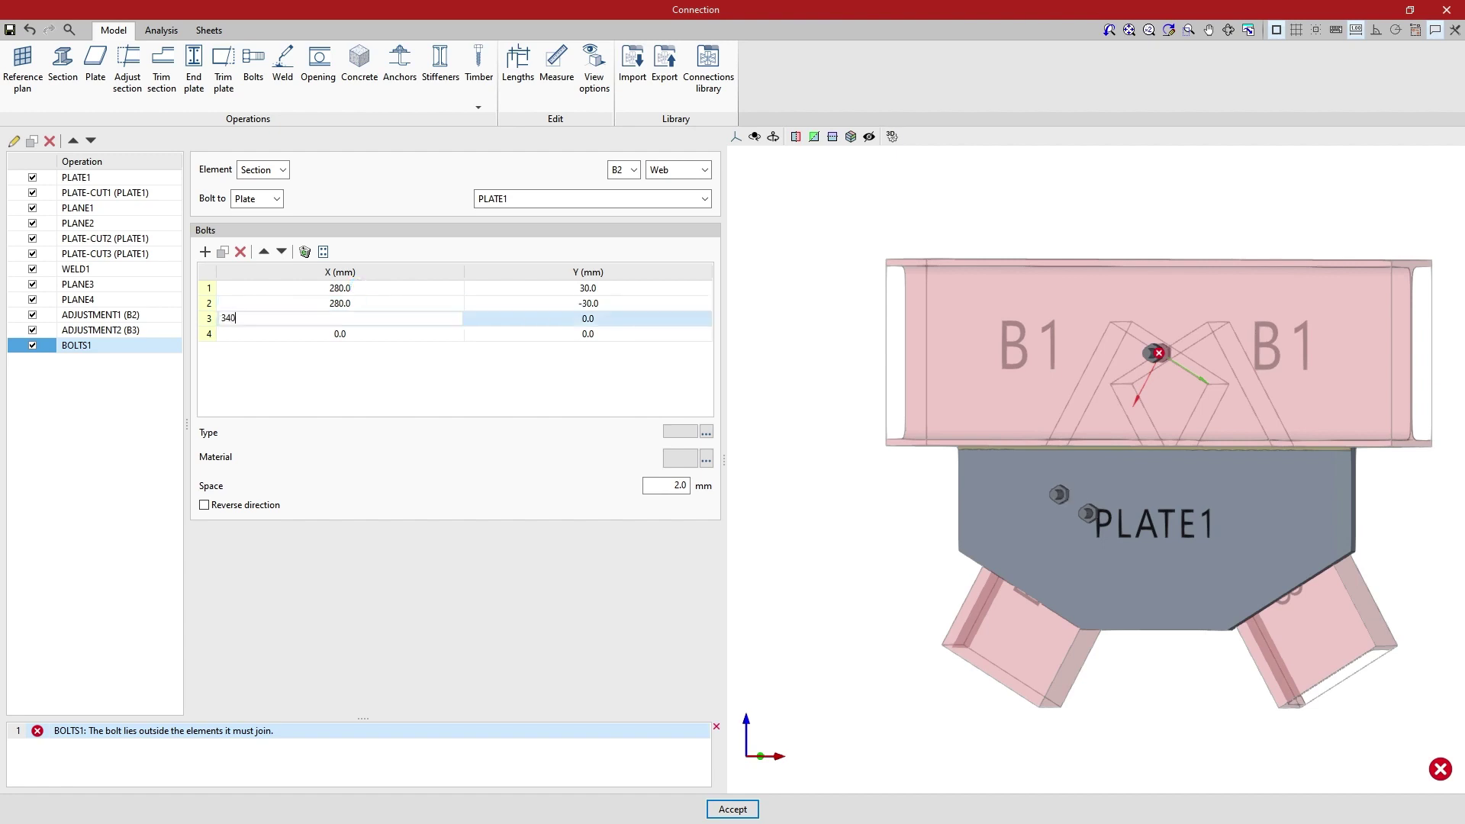
{"action": "key", "text": "Tab"}
{"action": "type", "text": "30"}
{"action": "key", "text": "Tab"}
{"action": "type", "text": "3"}
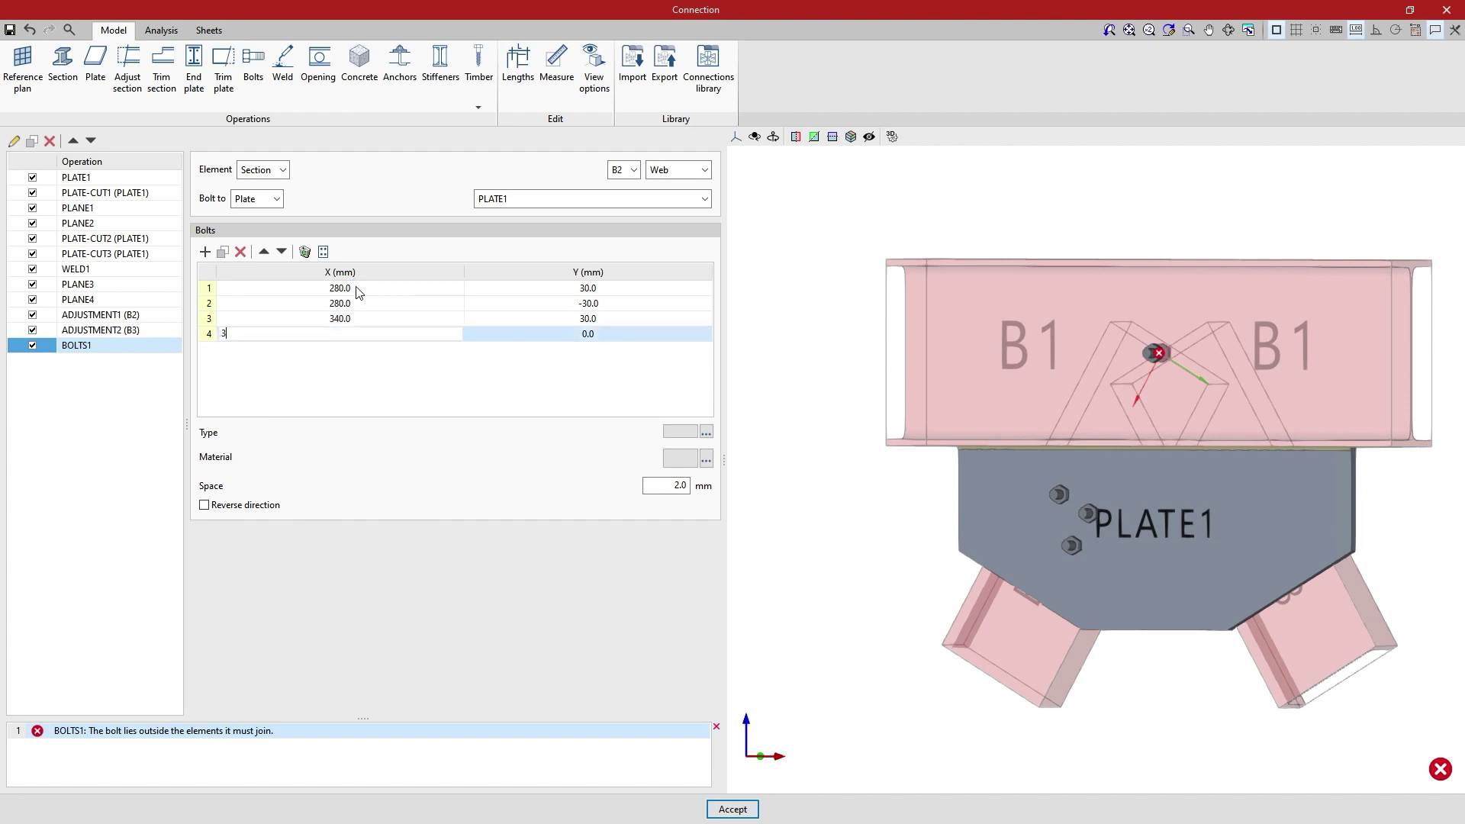
{"action": "type", "text": "40"}
{"action": "key", "text": "Tab"}
{"action": "type", "text": "-"}
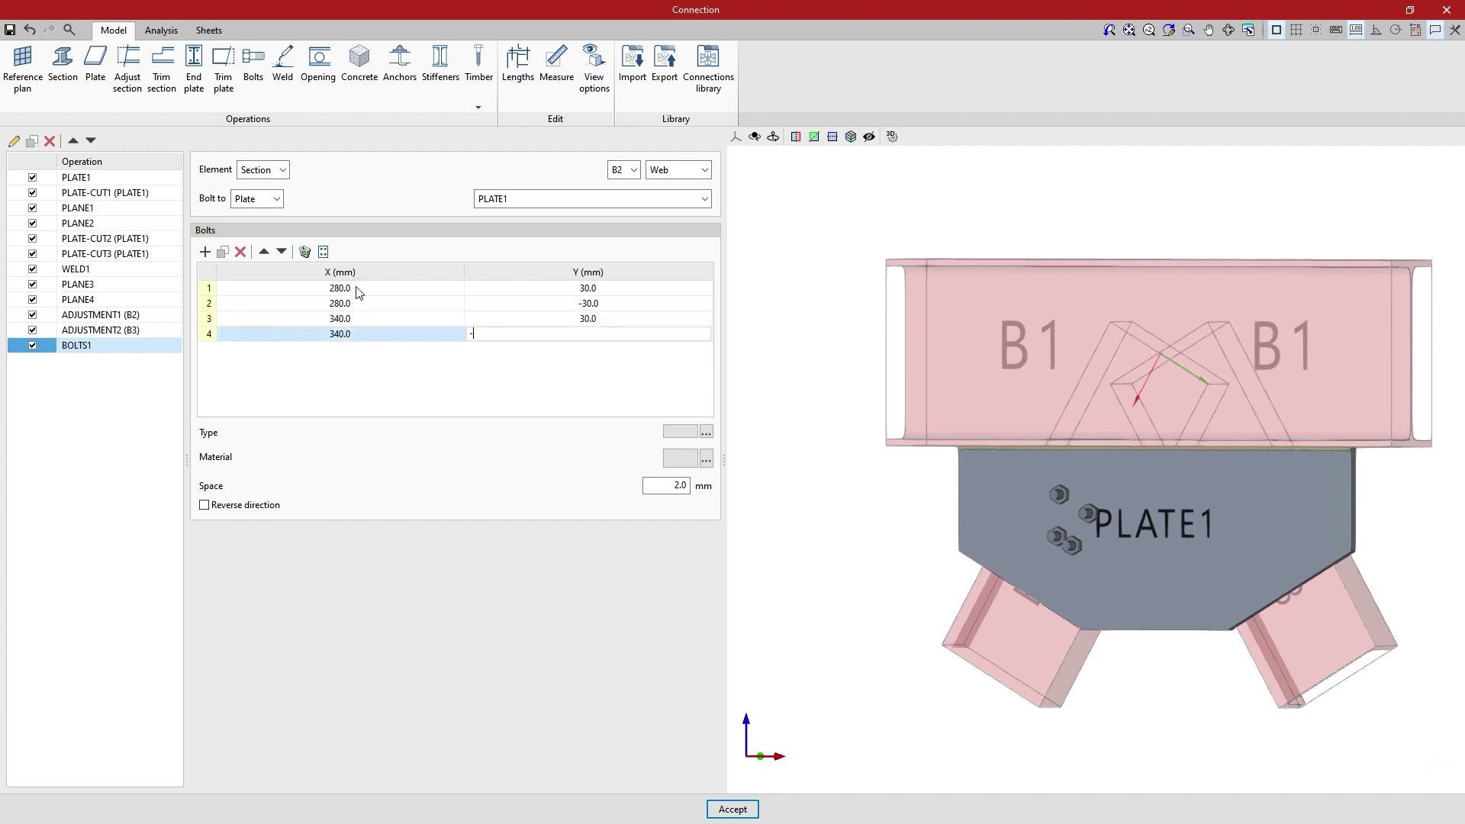
{"action": "type", "text": "30"}
{"action": "key", "text": "Tab"}
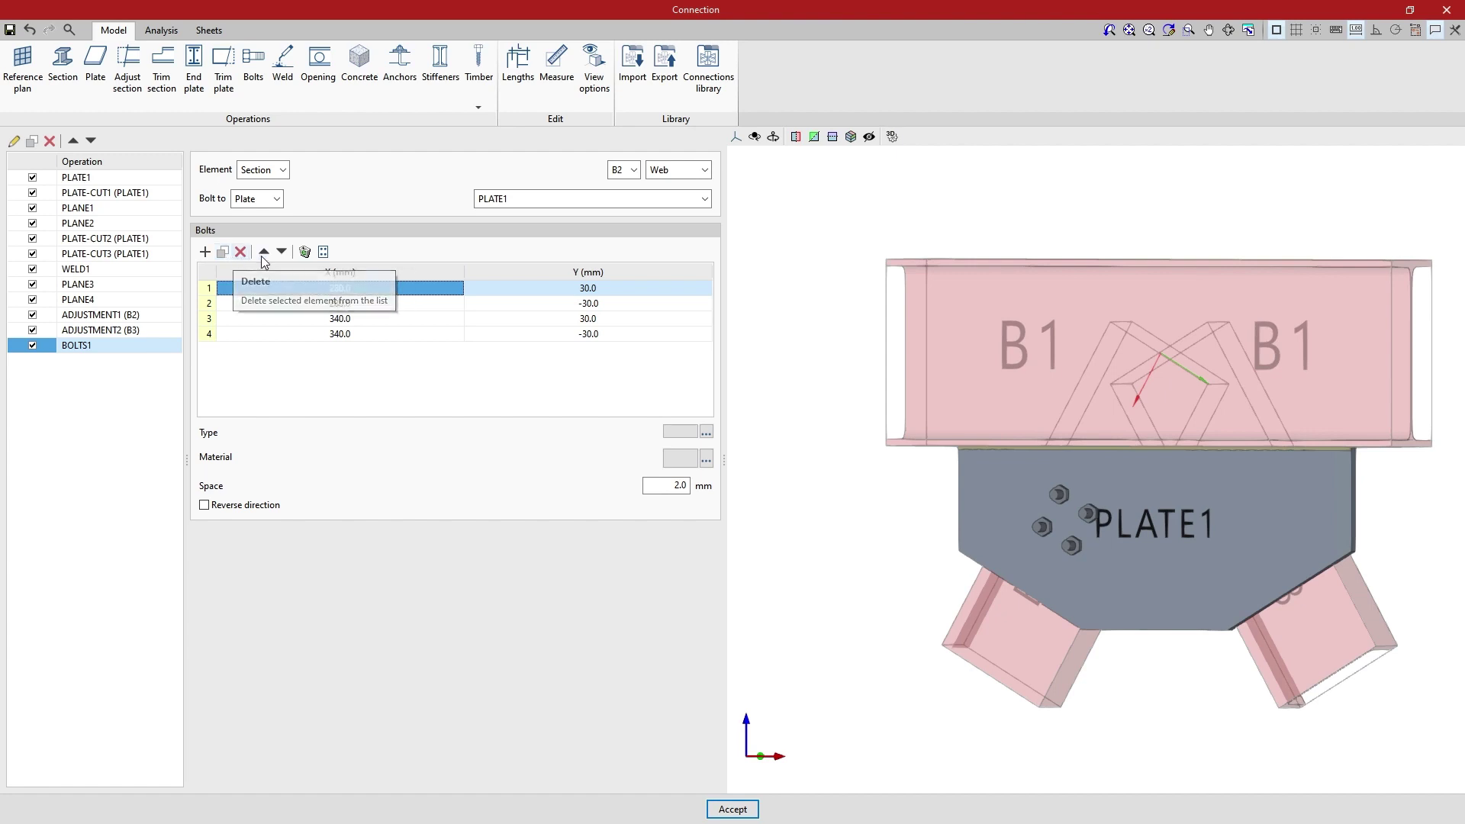
Examine the row, column and spacing settings for generating a bolt pattern, leaving without generating one
{"action": "left_click", "coordinate": [322, 251]}
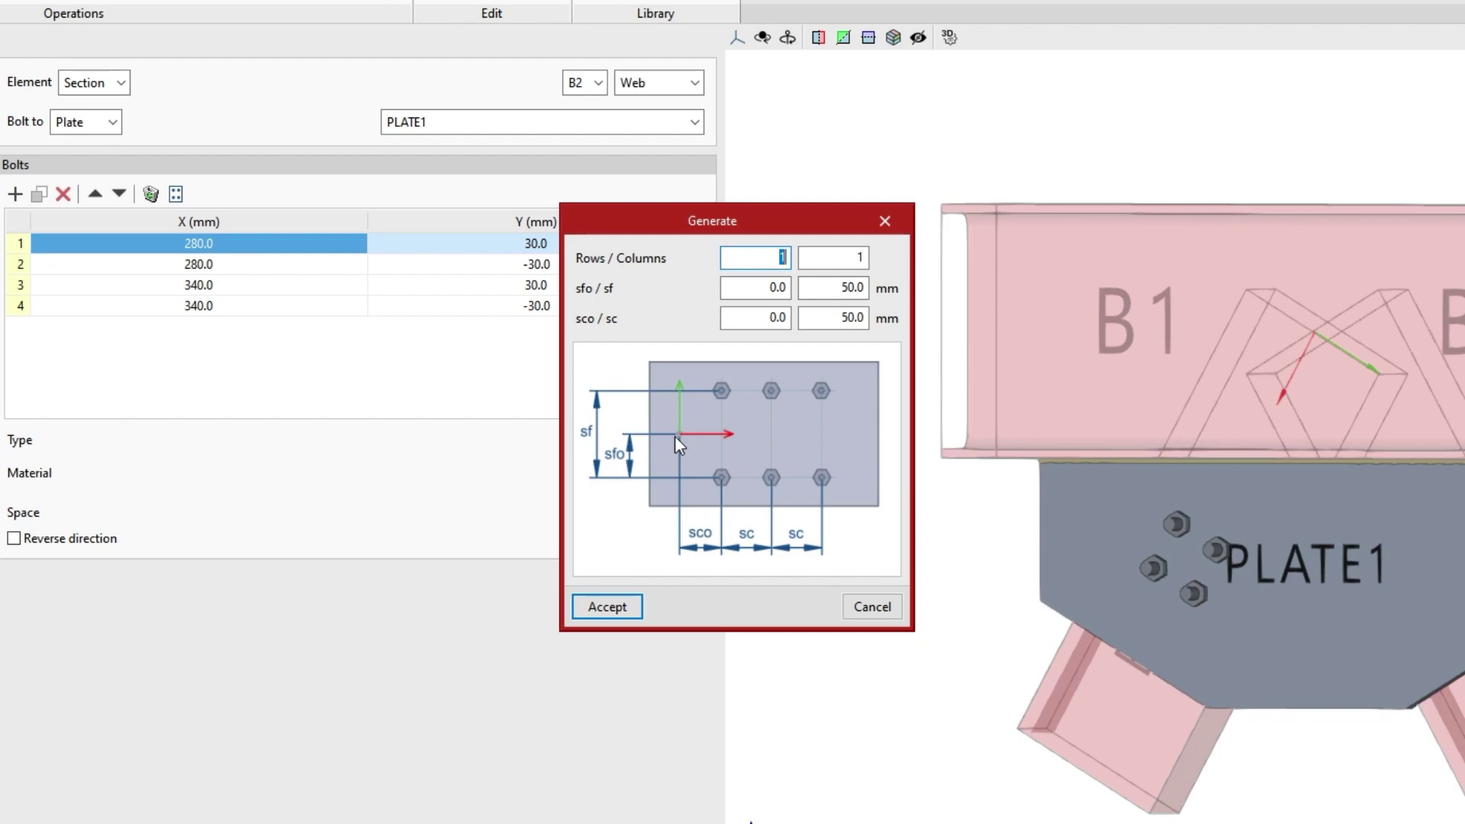
{"action": "left_click", "coordinate": [856, 609]}
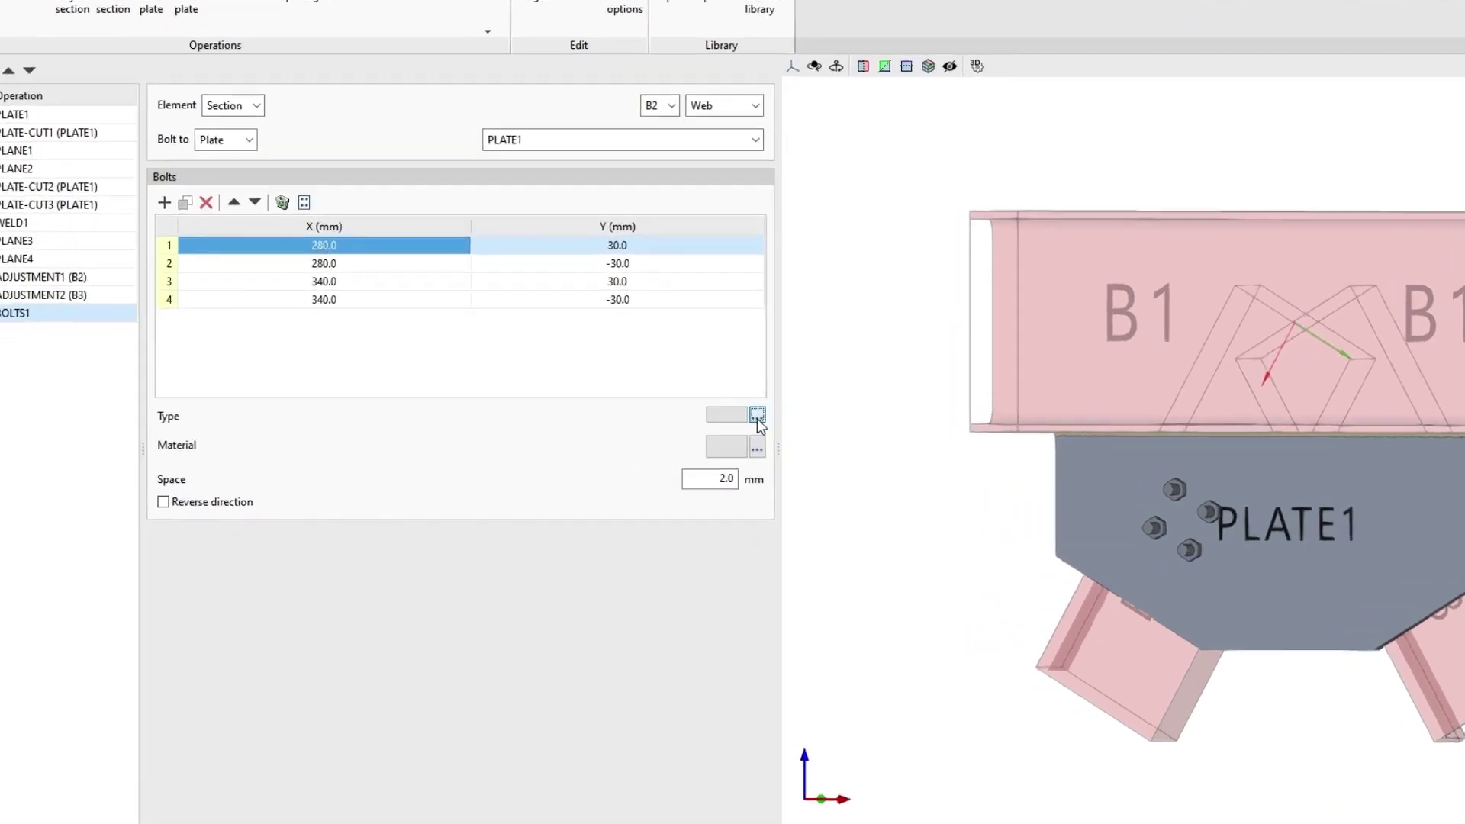
Set the bolt type to series EN 14399-3 with nominal diameter 12
{"action": "left_click", "coordinate": [707, 432]}
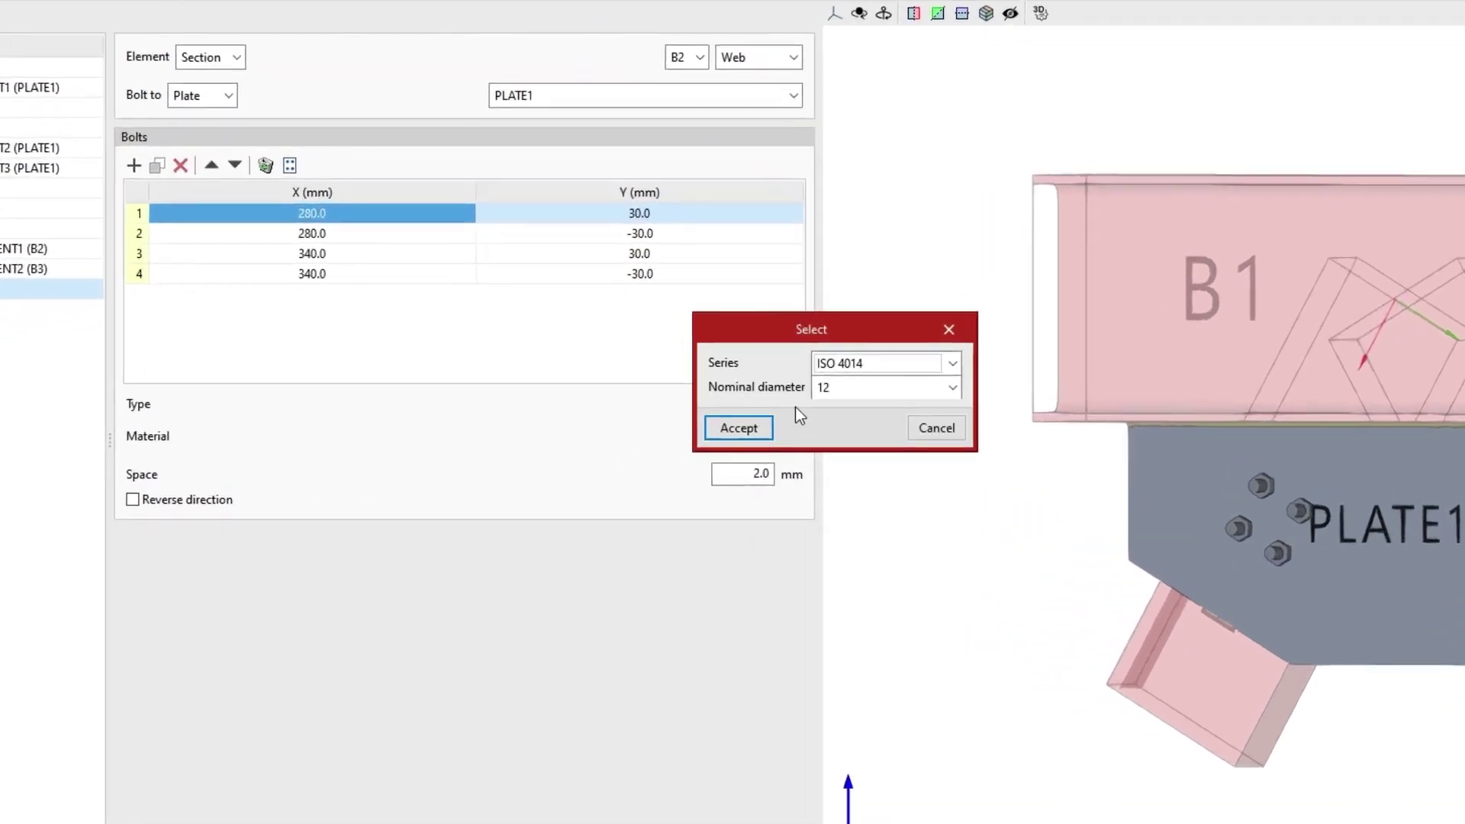
{"action": "left_click", "coordinate": [954, 364]}
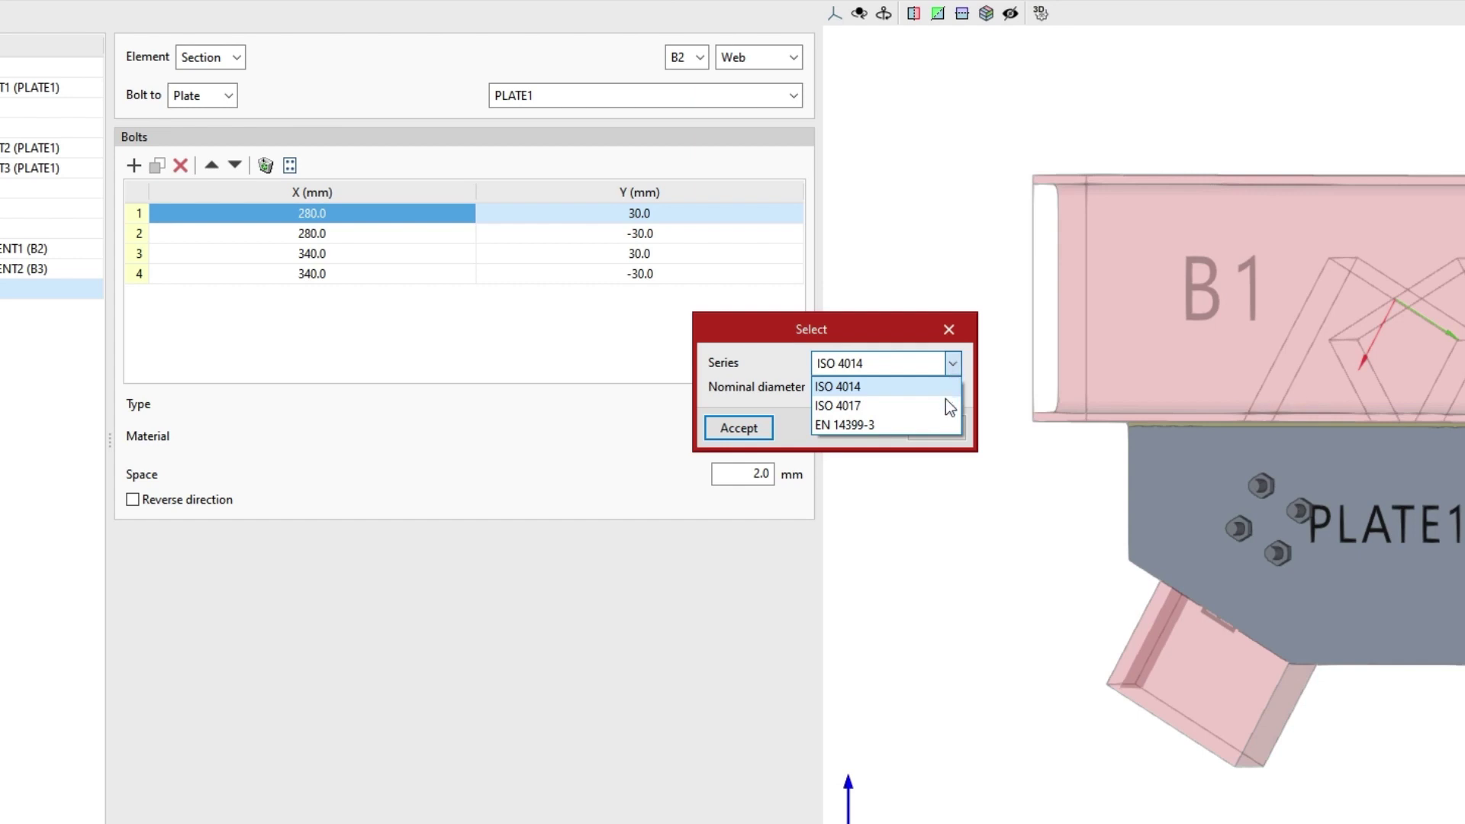
{"action": "left_click", "coordinate": [931, 421]}
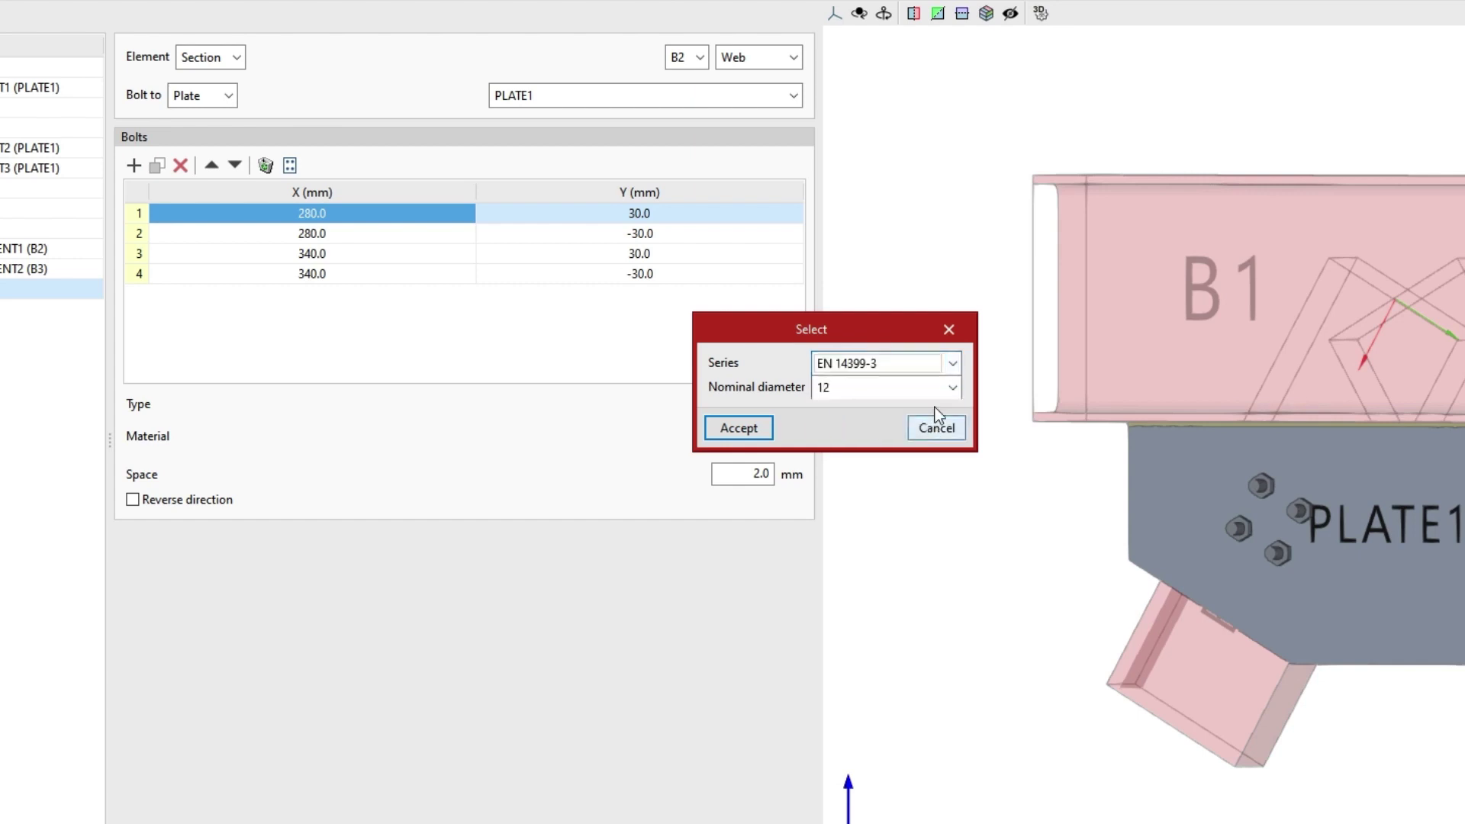
{"action": "left_click", "coordinate": [951, 390]}
{"action": "left_click", "coordinate": [951, 391]}
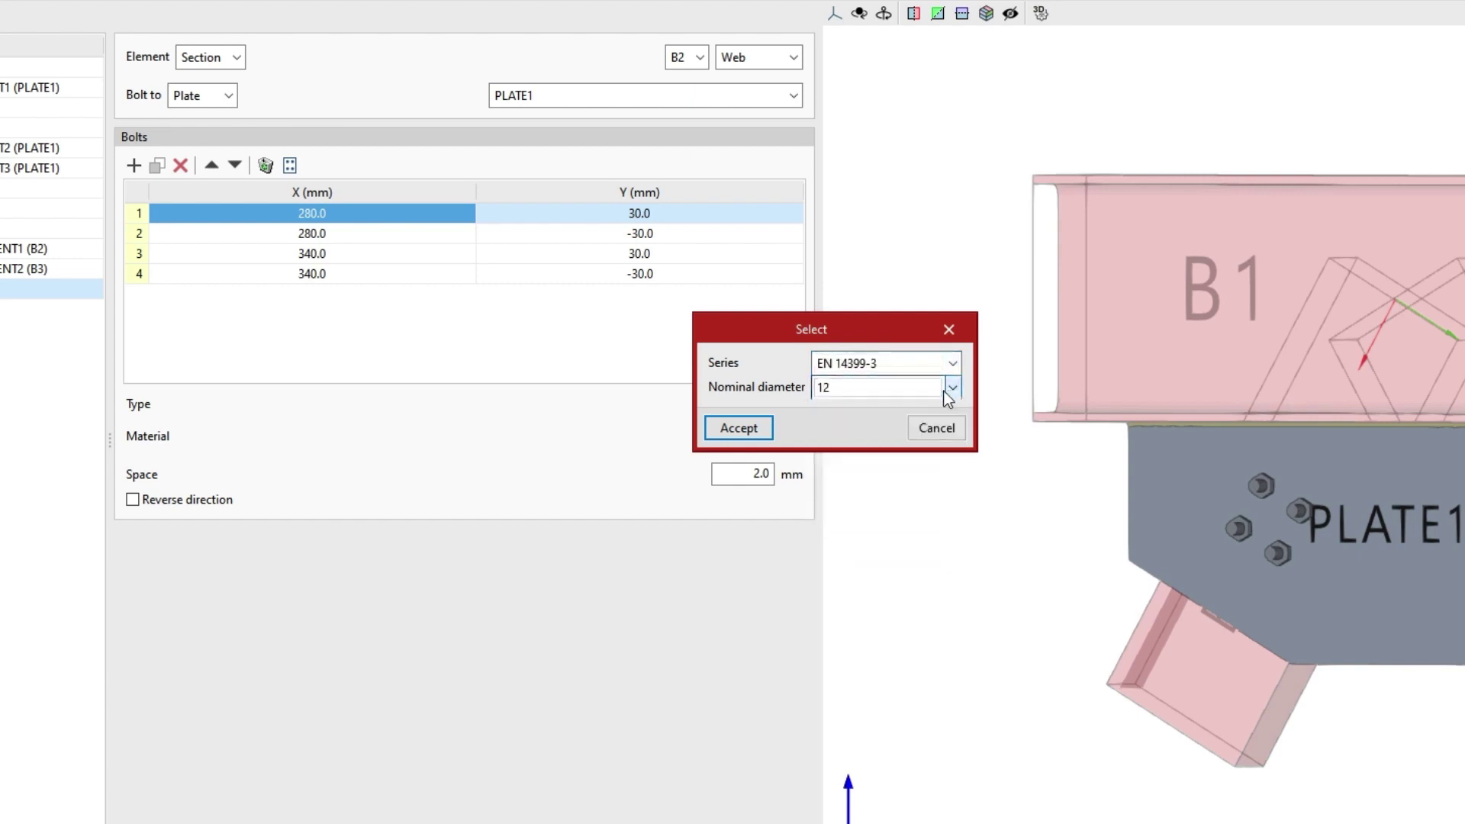
{"action": "left_click", "coordinate": [762, 428]}
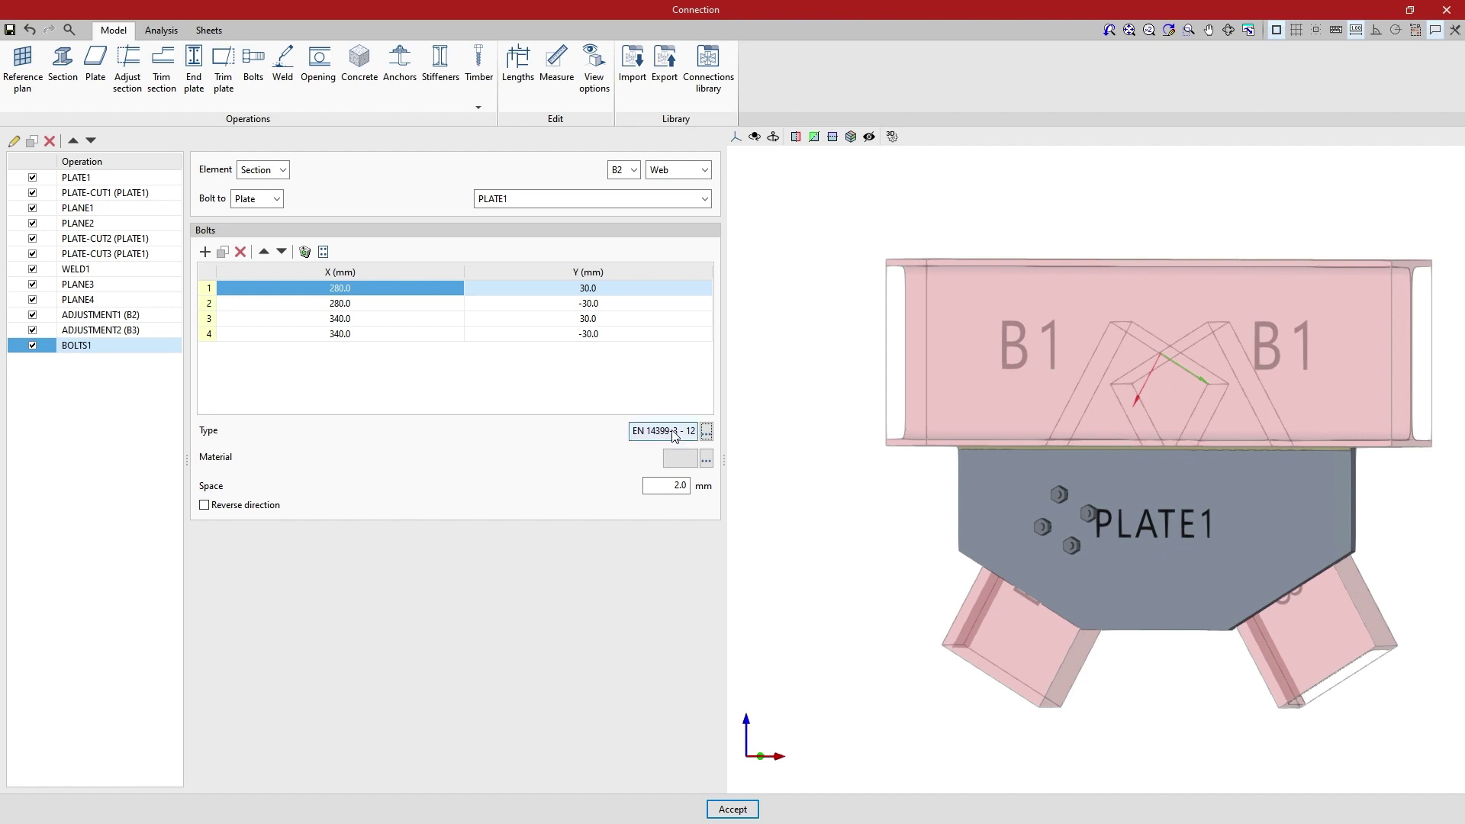
Turn off the Prestressed option in the EN 14399-3 - 12 bolt definition
{"action": "left_click", "coordinate": [673, 435]}
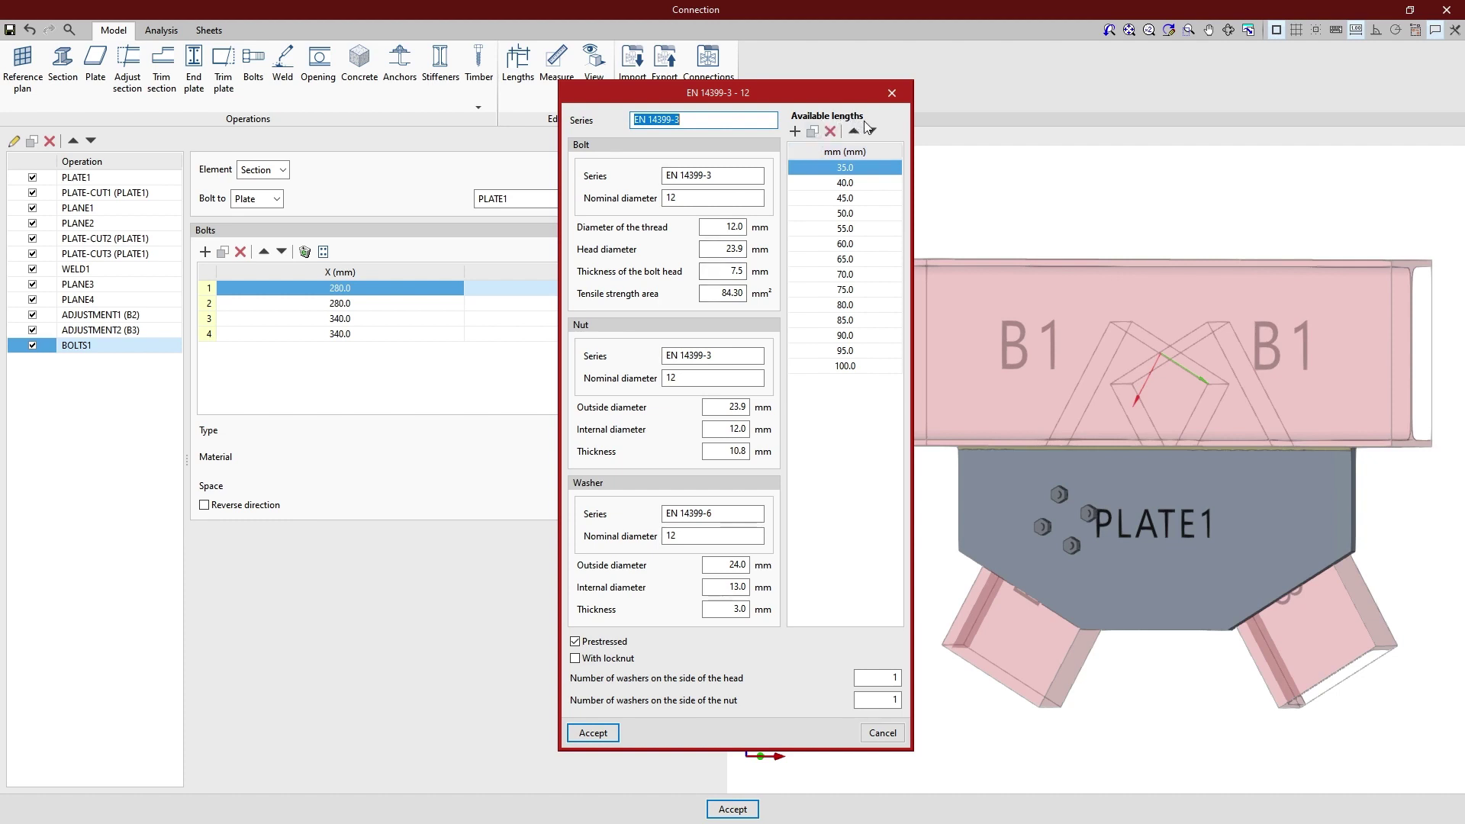
{"action": "left_click", "coordinate": [576, 641]}
{"action": "left_click", "coordinate": [613, 733]}
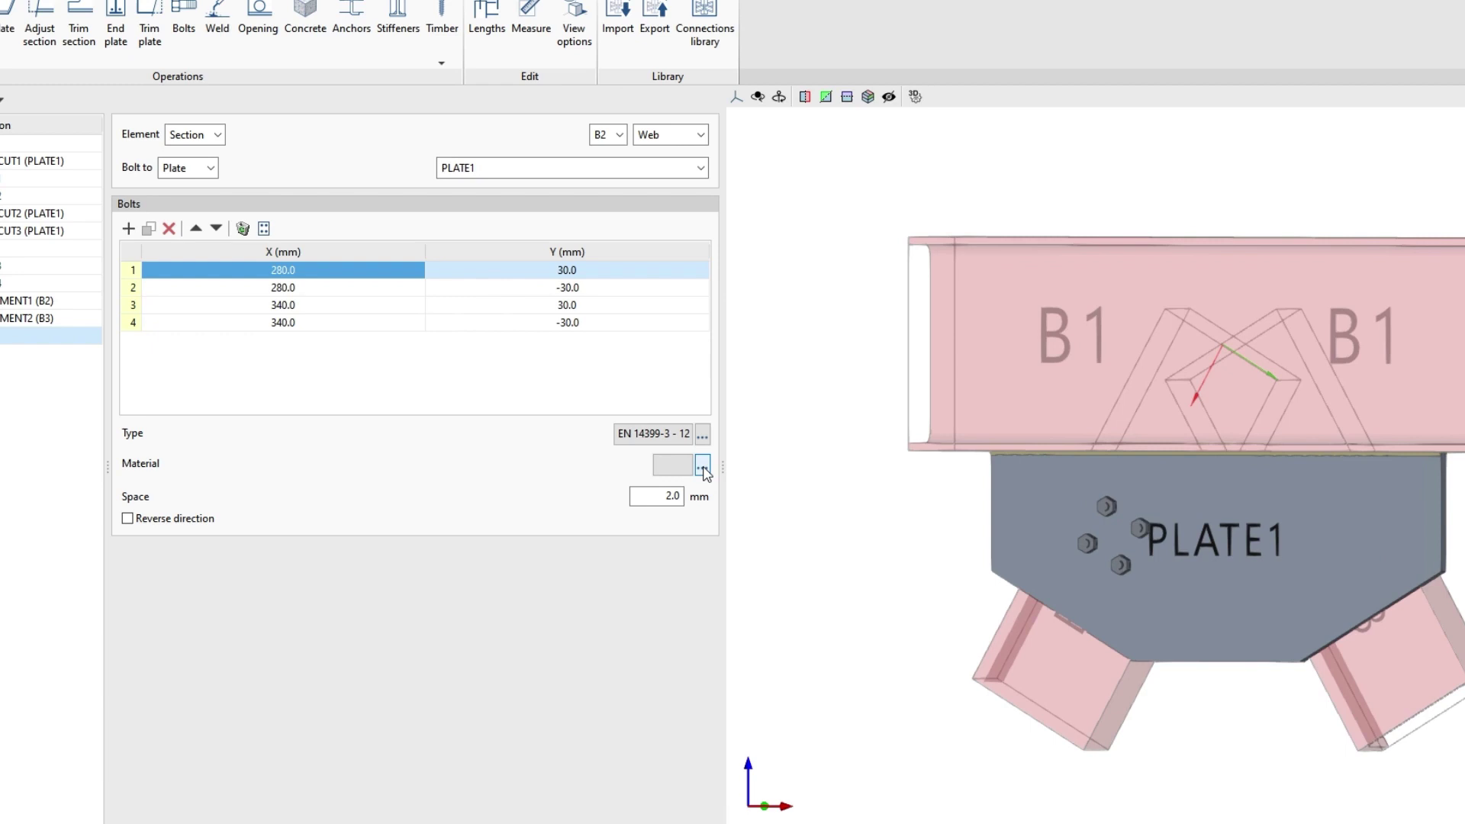
Assign material 4.6 to the bolts and review that material's properties without changing them
{"action": "left_click", "coordinate": [706, 460]}
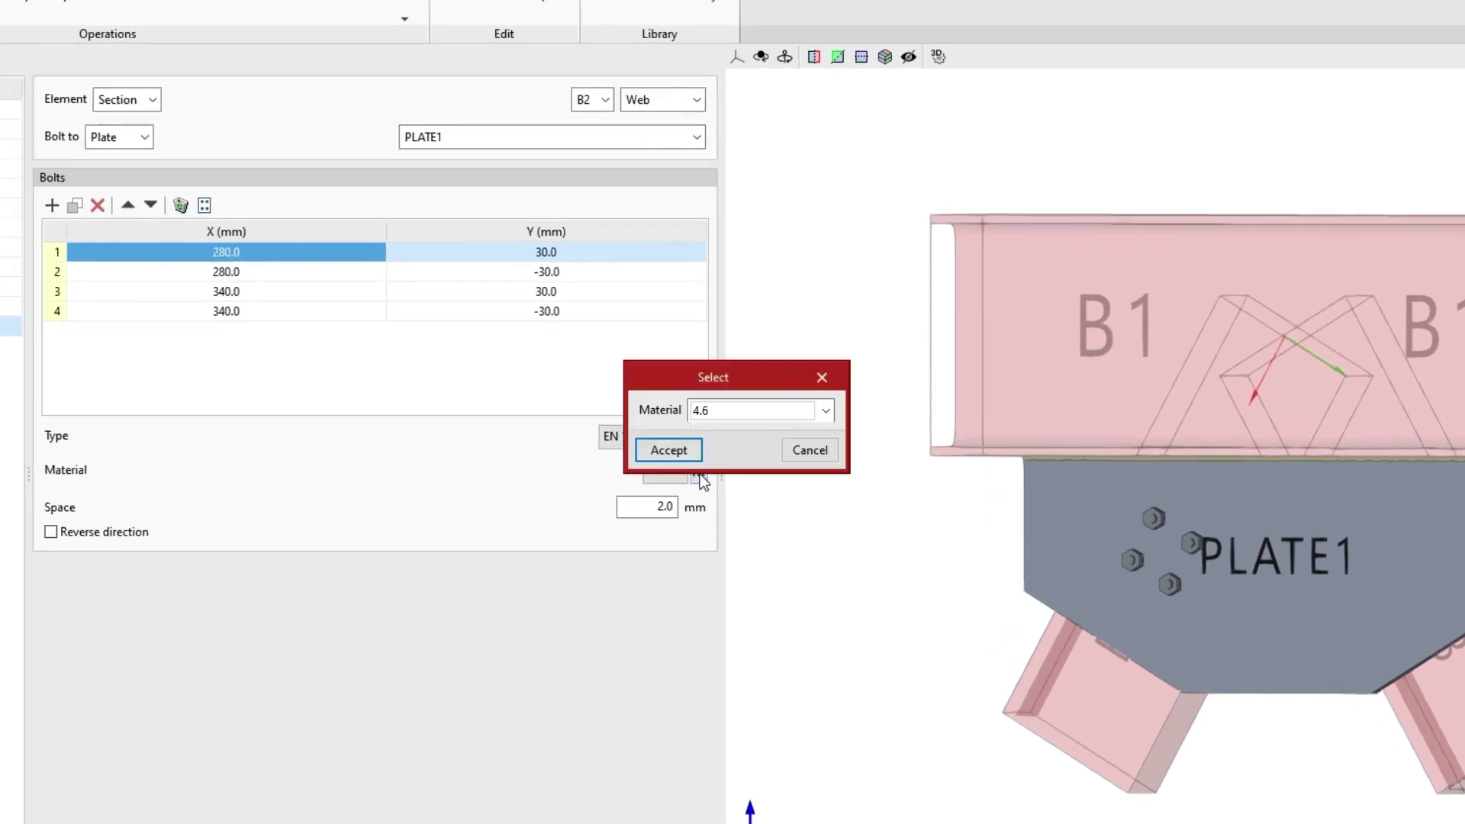
{"action": "left_click", "coordinate": [824, 413]}
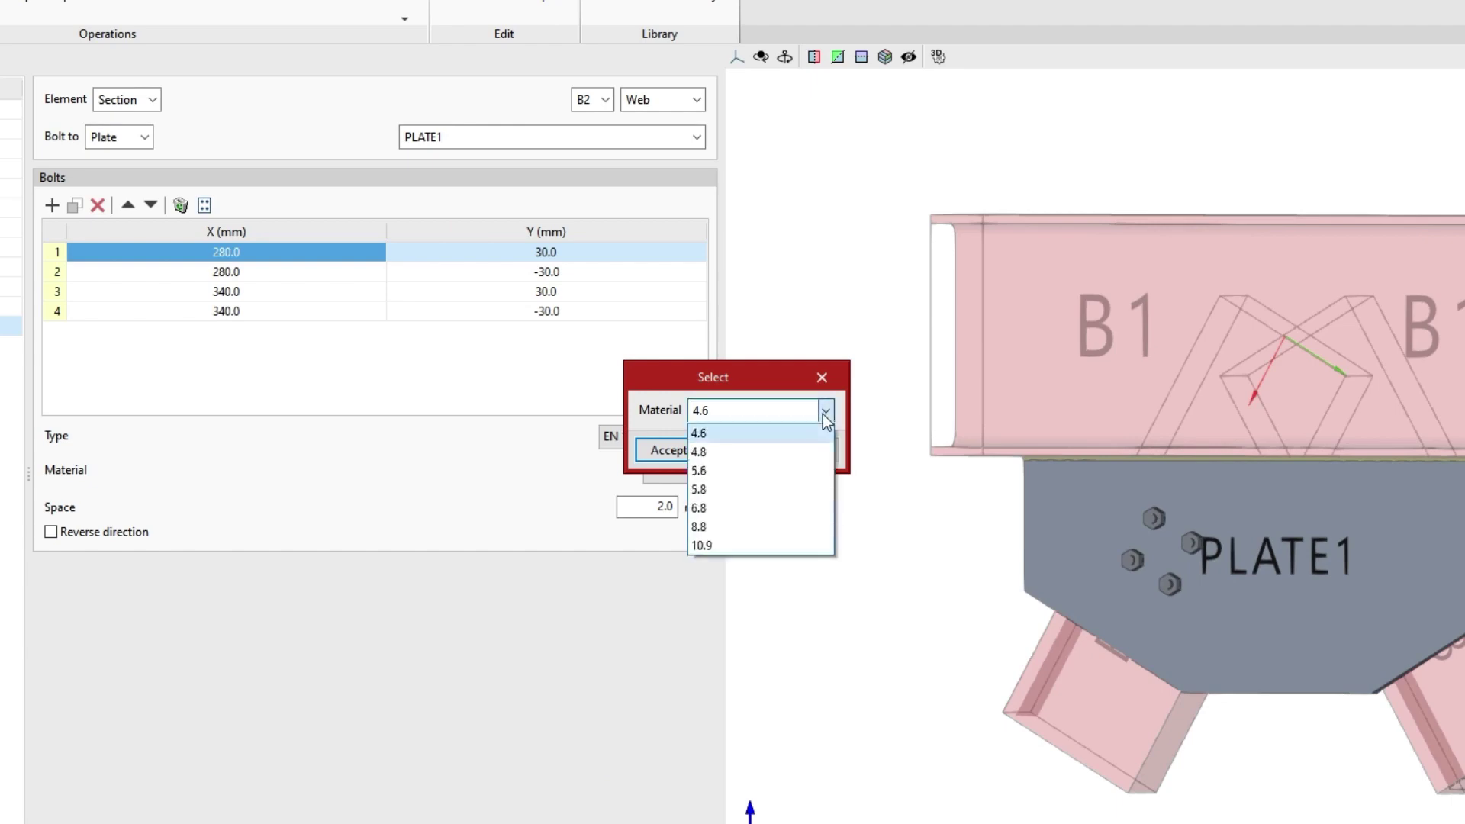
{"action": "left_click", "coordinate": [824, 413]}
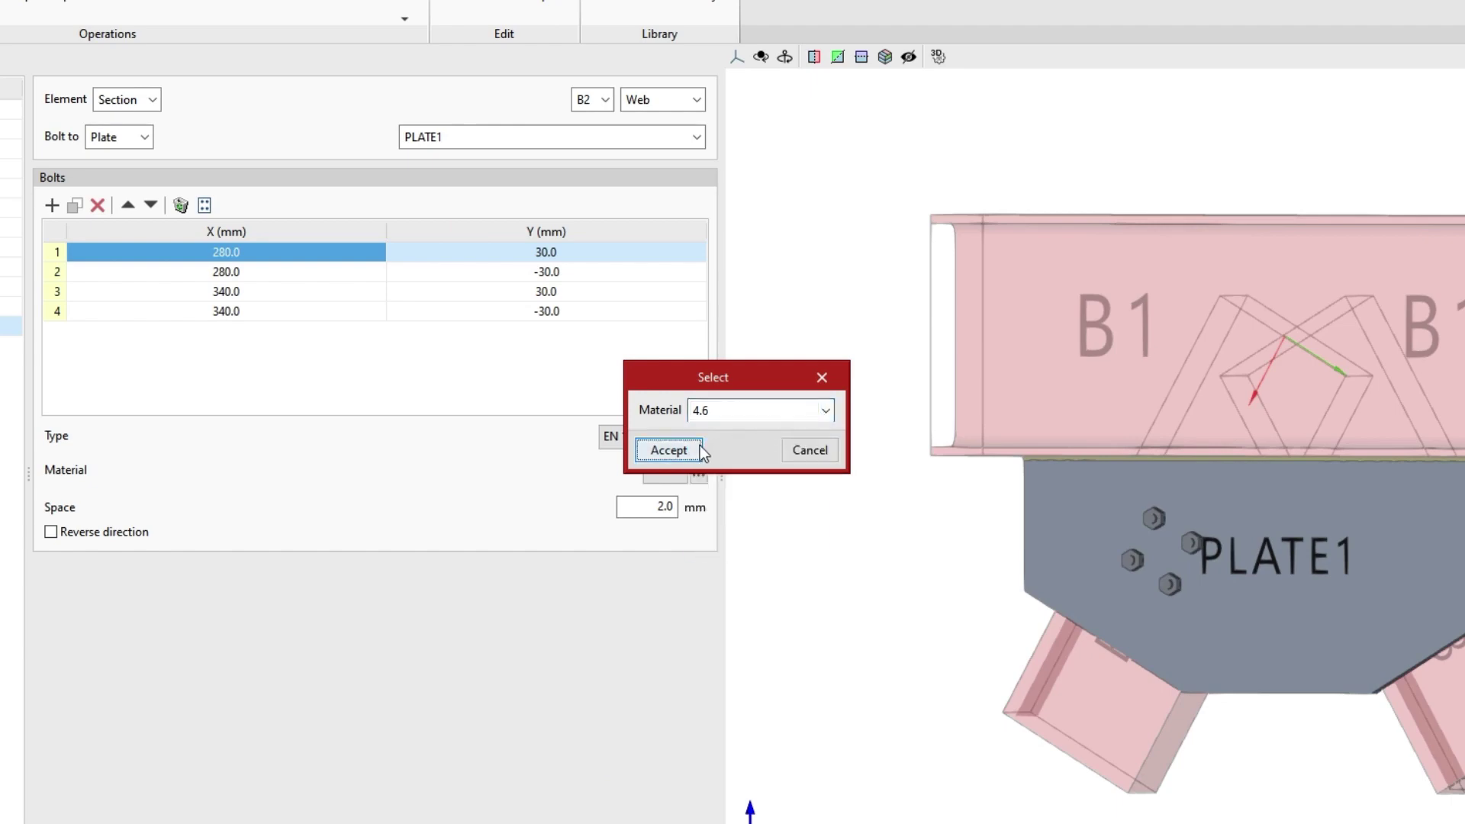
{"action": "left_click", "coordinate": [697, 448]}
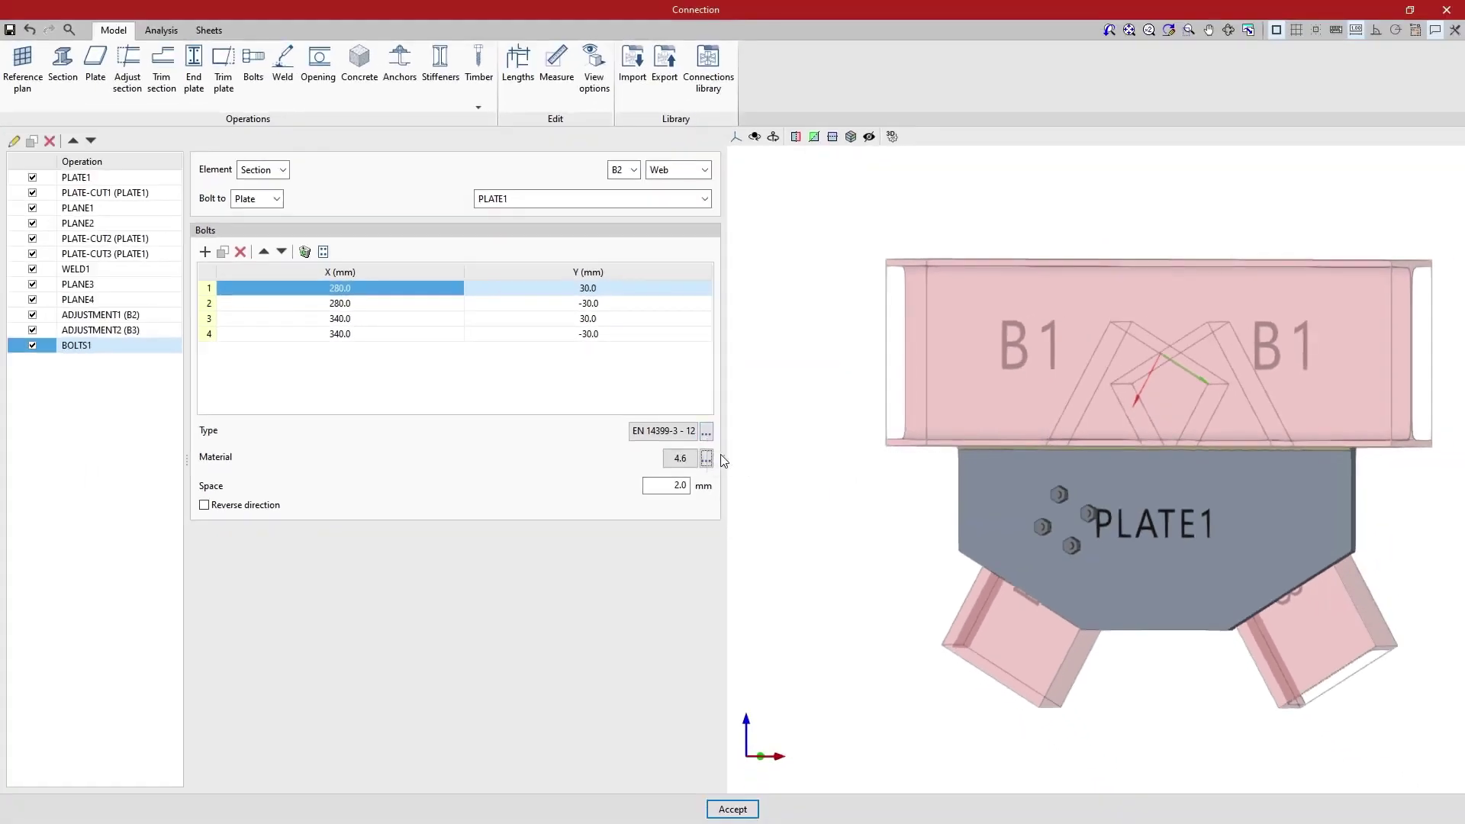
{"action": "left_click", "coordinate": [687, 458]}
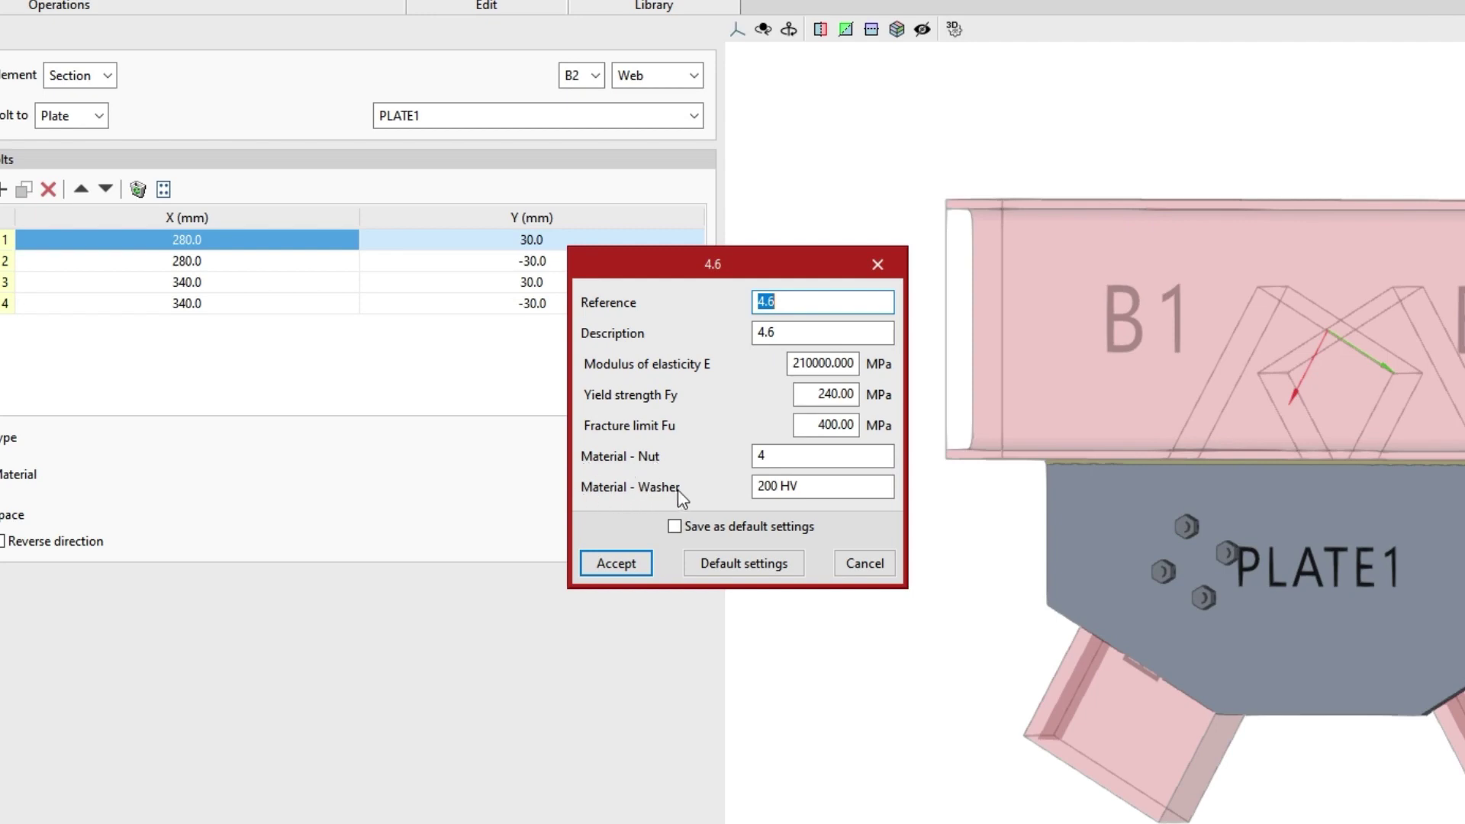
{"action": "left_click", "coordinate": [842, 565]}
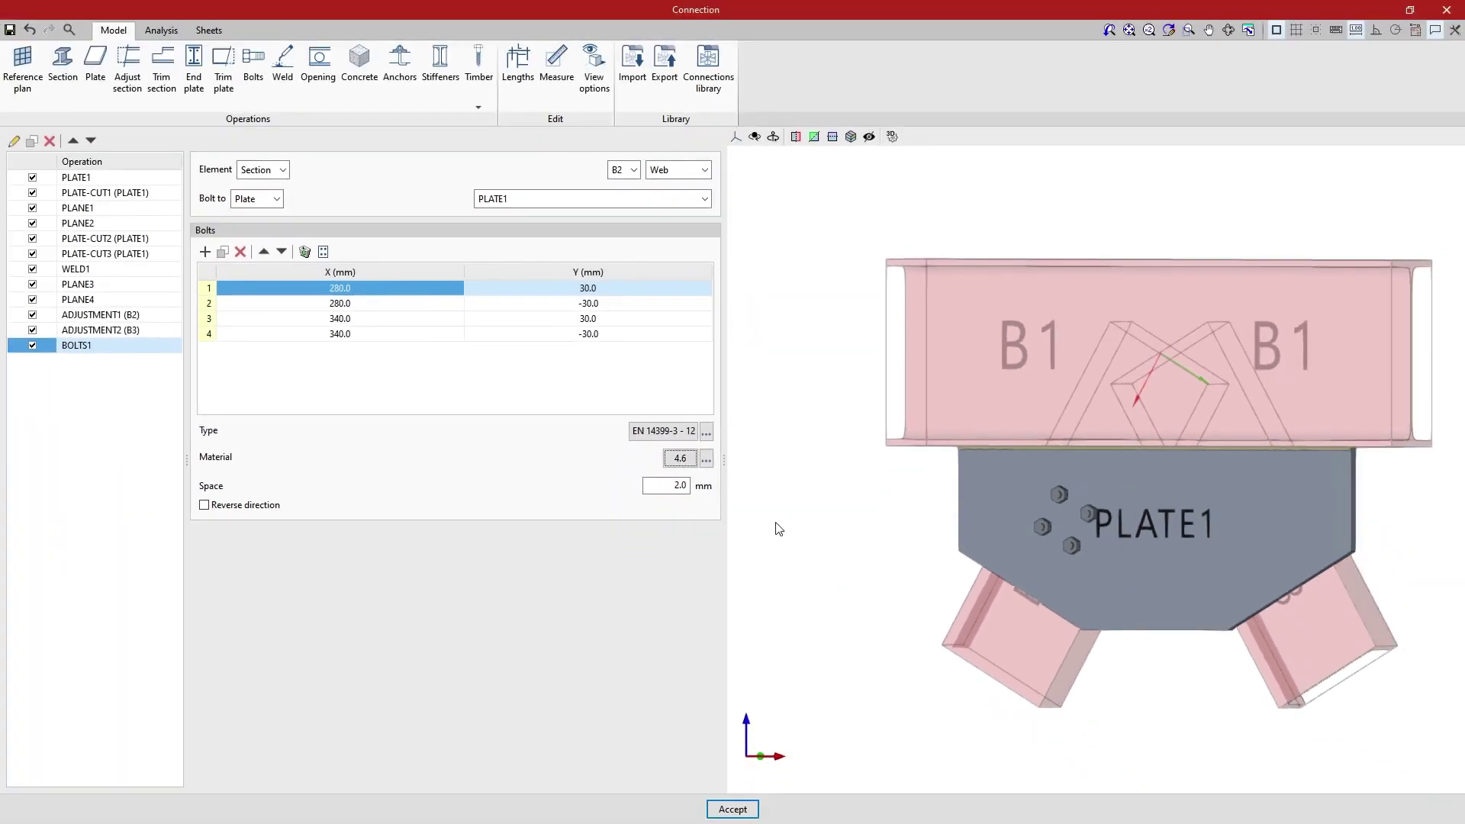
Set the bolts' space to 2 mm and try the reverse direction option, leaving it off
{"action": "left_click", "coordinate": [679, 485]}
{"action": "type", "text": "2"}
{"action": "key", "text": "Tab"}
{"action": "left_click", "coordinate": [203, 506]}
{"action": "left_click", "coordinate": [202, 508]}
{"action": "left_click", "coordinate": [203, 508]}
{"action": "left_click", "coordinate": [203, 508]}
Duplicate the BOLTS1 operation and assign the copy to section B3
{"action": "left_click", "coordinate": [31, 144]}
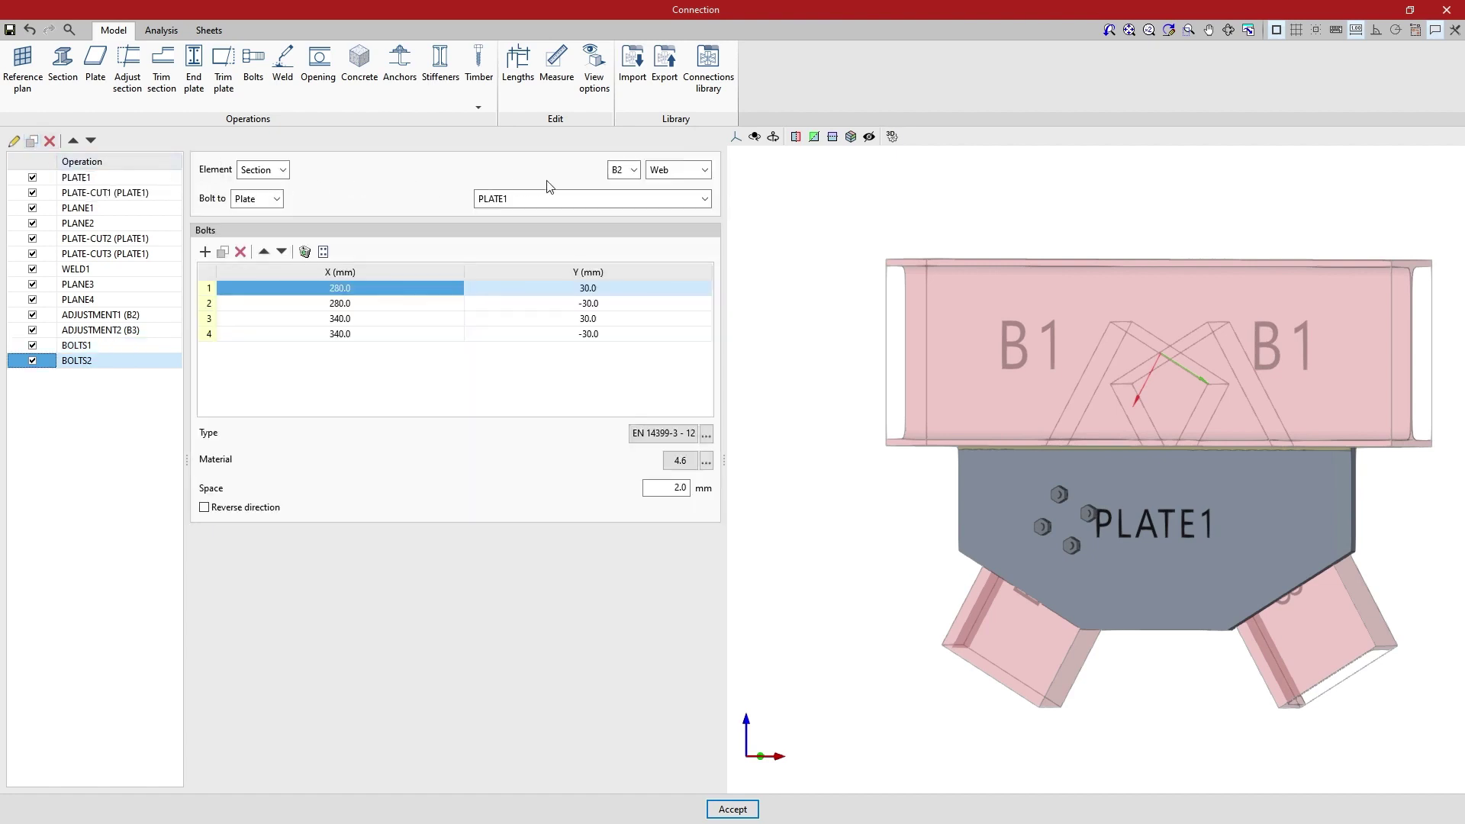
{"action": "left_click", "coordinate": [633, 176]}
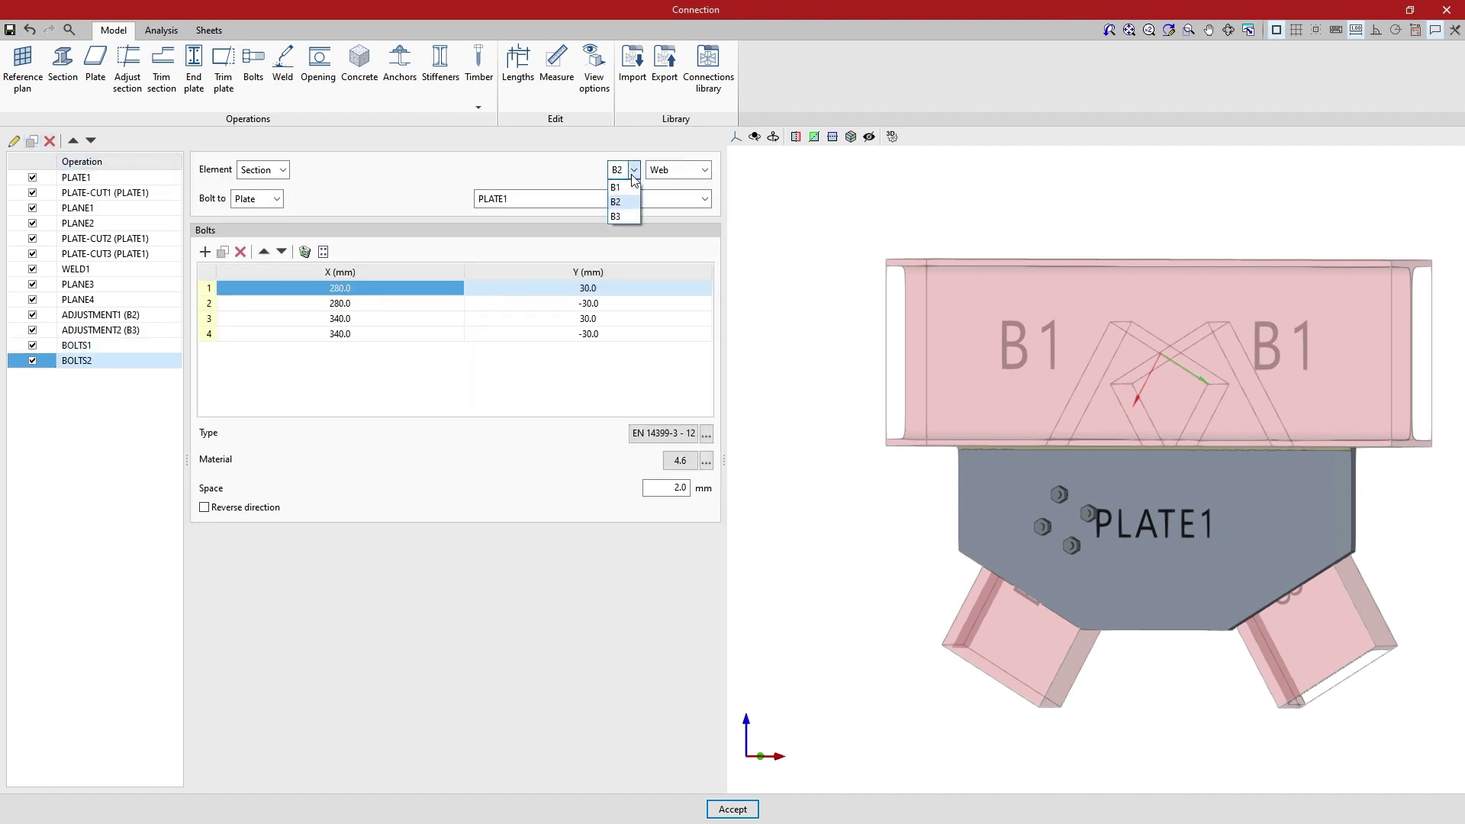
{"action": "left_click", "coordinate": [630, 215]}
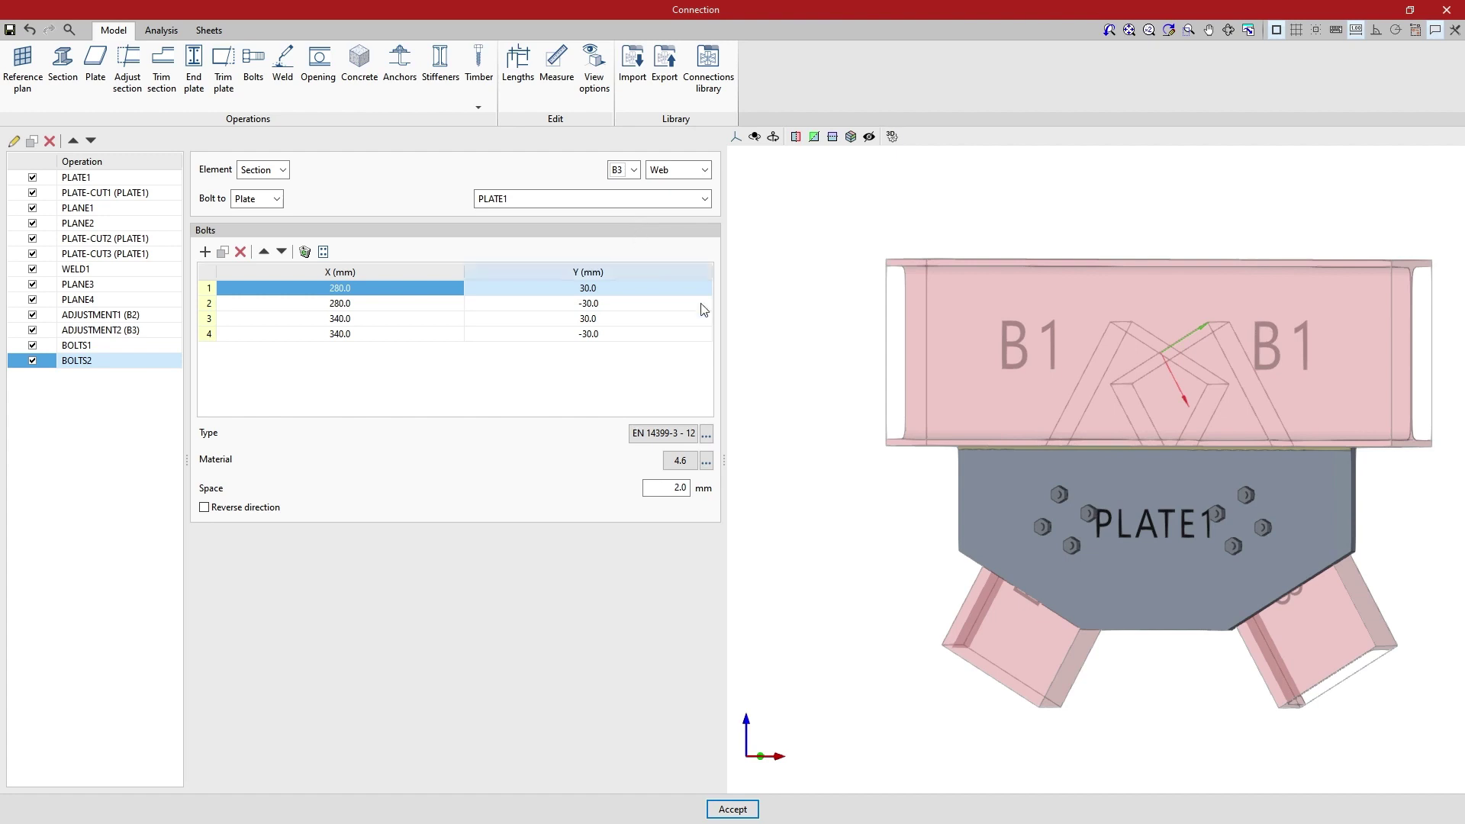
Run the analysis of the completed connection
{"action": "mouse_move", "coordinate": [1129, 681]}
{"action": "right_mouse_down"}
{"action": "mouse_move", "coordinate": [1097, 678]}
{"action": "mouse_move", "coordinate": [1141, 706]}
{"action": "mouse_move", "coordinate": [964, 716]}
{"action": "mouse_move", "coordinate": [1211, 709]}
{"action": "mouse_move", "coordinate": [959, 733]}
{"action": "mouse_move", "coordinate": [1141, 734]}
{"action": "right_mouse_up"}
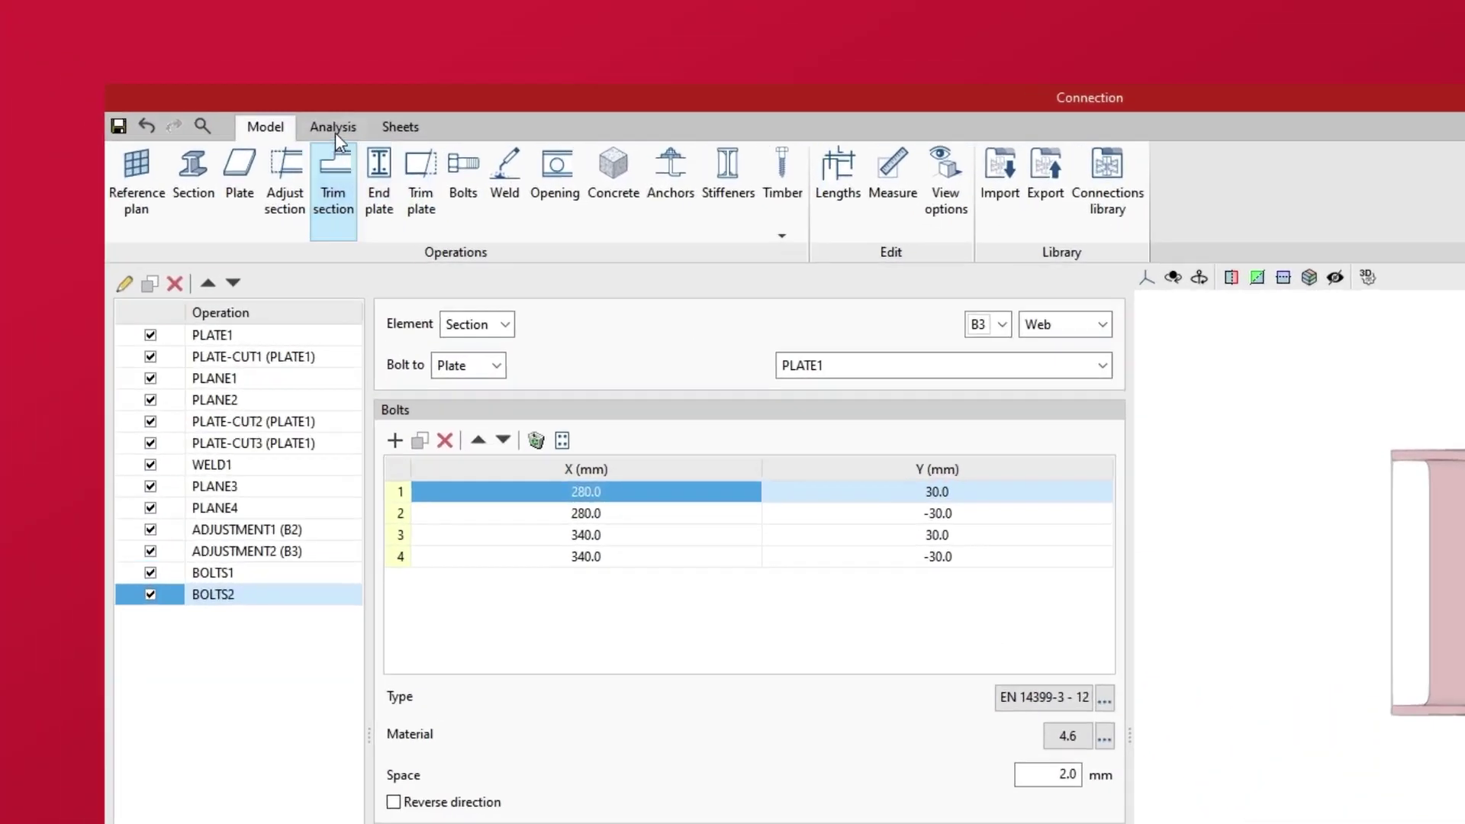
{"action": "left_click", "coordinate": [161, 30]}
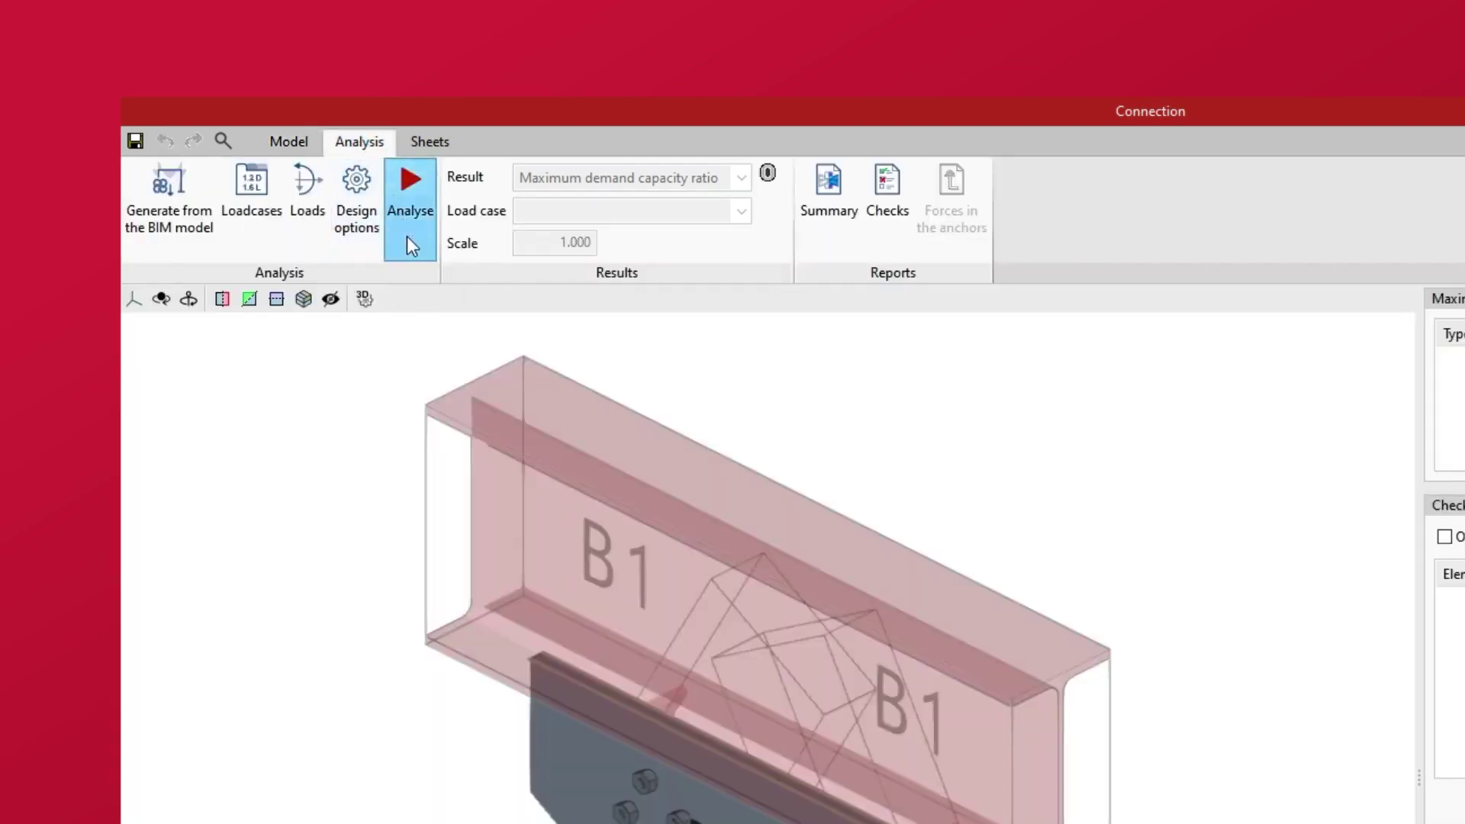
{"action": "left_click", "coordinate": [408, 238]}
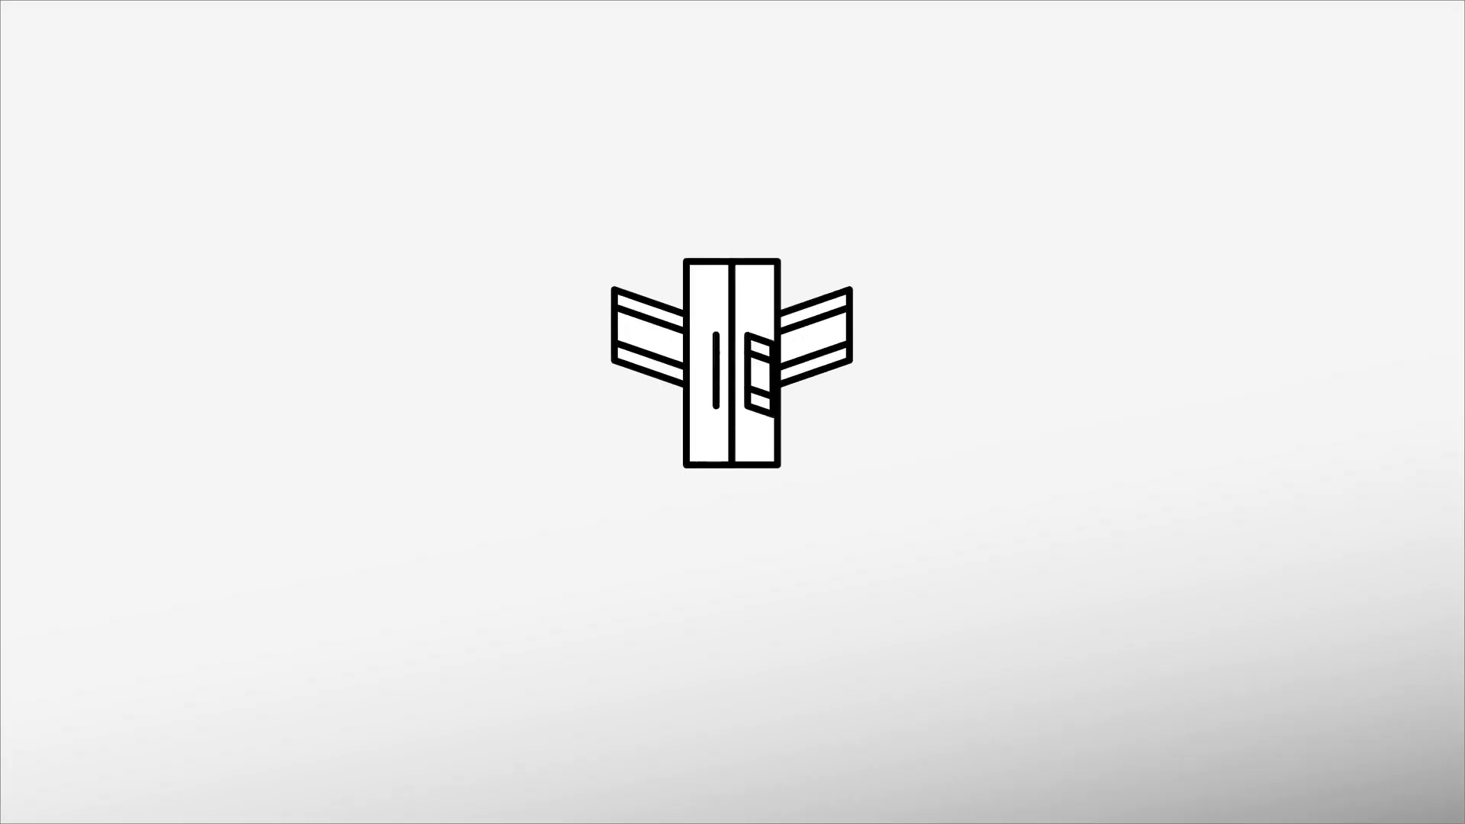